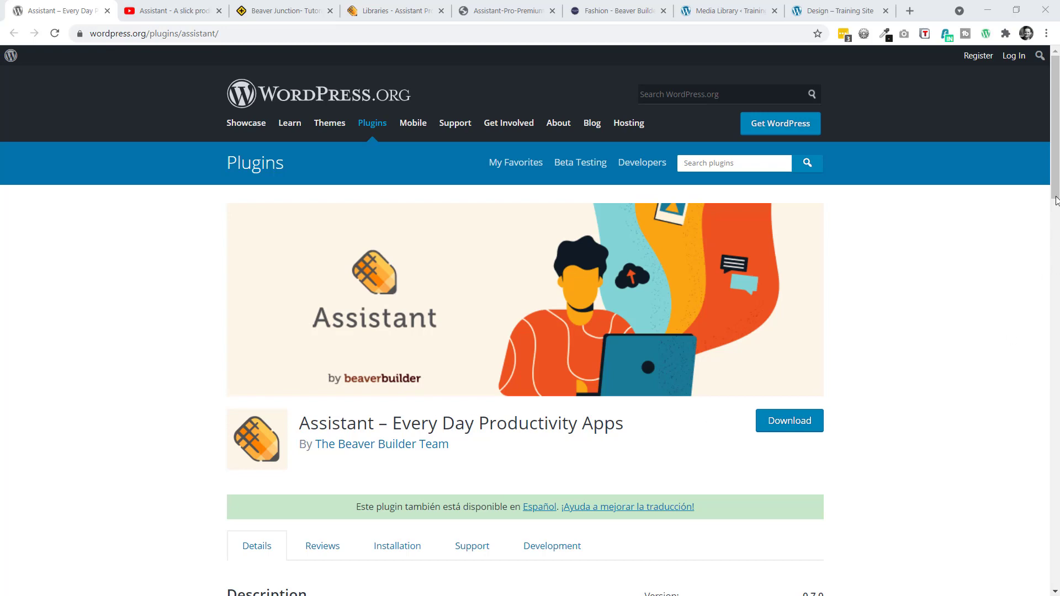
Review the Assistant plugin's description on WordPress.org and bring up the YouTube video about it
{"action": "left_click_drag", "start_coordinate": [1055, 201], "coordinate": [1055, 277]}
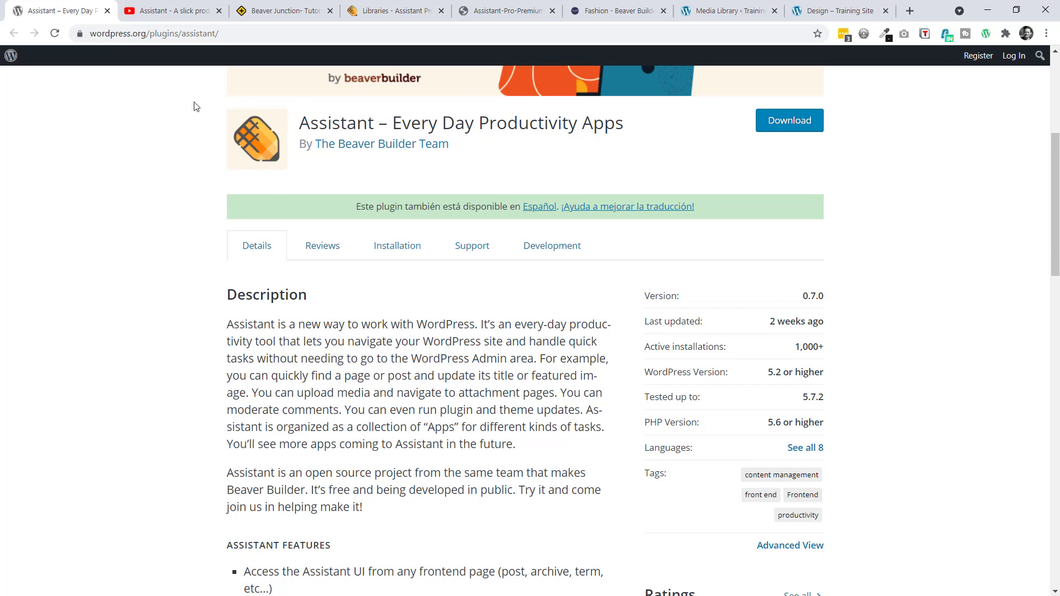
{"action": "left_click", "coordinate": [168, 12]}
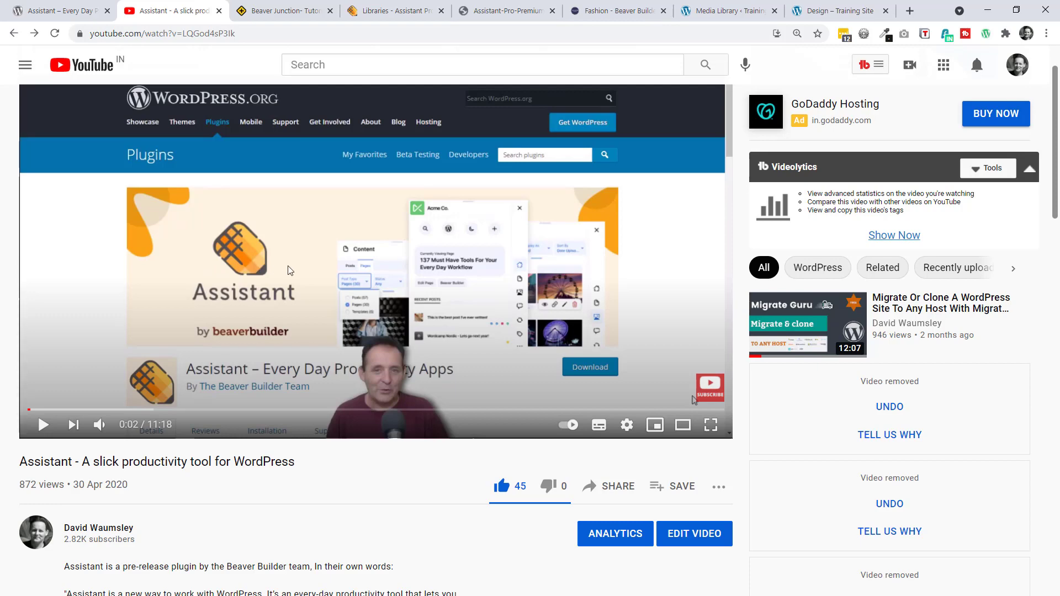
Open the Assistant panel on the Beaver Junction site and look through its home dashboard
{"action": "left_click", "coordinate": [273, 11]}
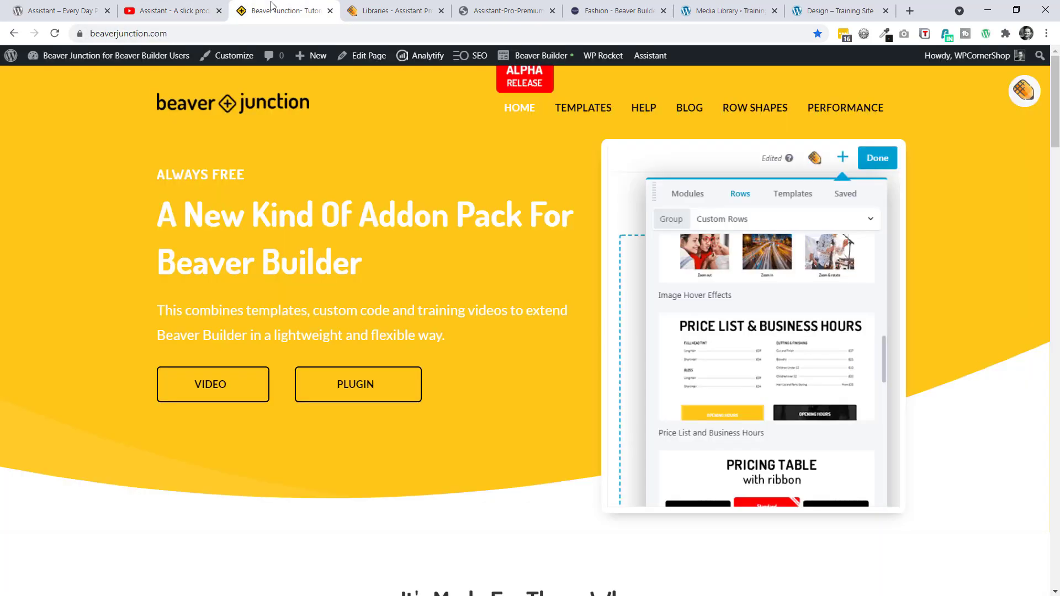
{"action": "left_click", "coordinate": [1023, 90]}
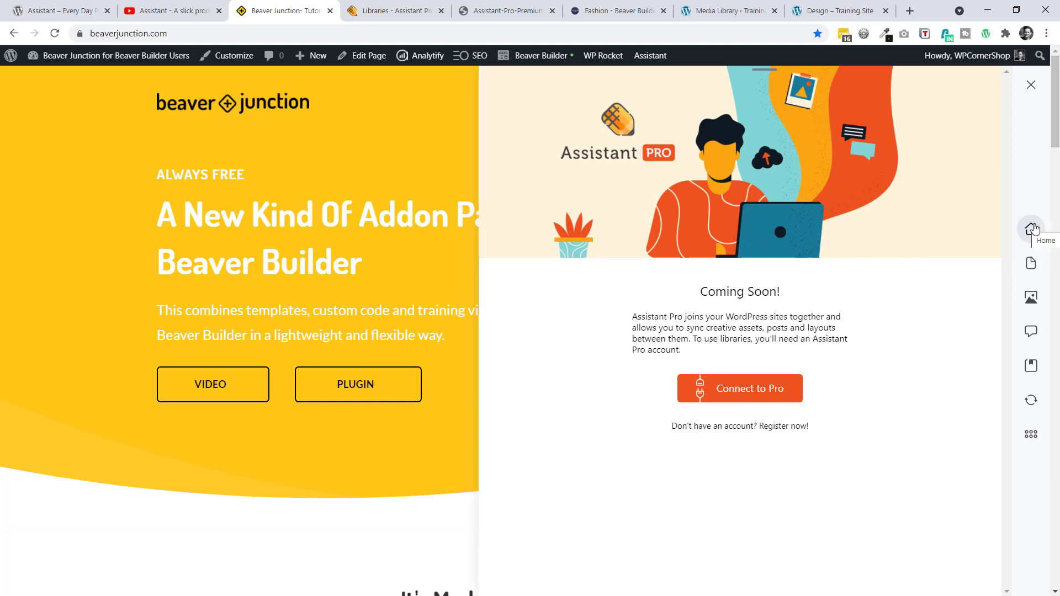
{"action": "left_click", "coordinate": [1032, 231]}
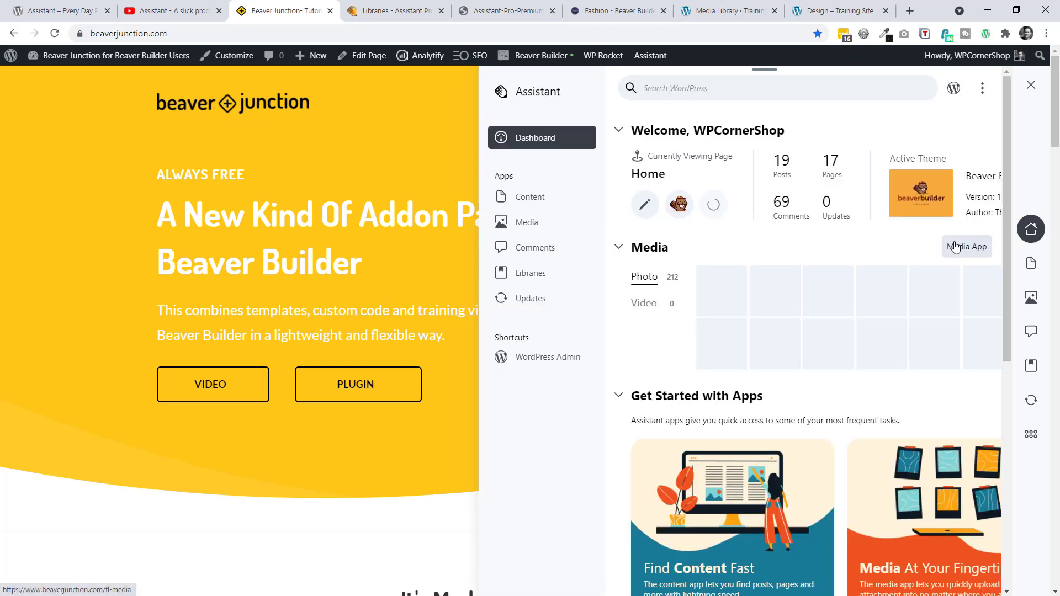
{"action": "scroll", "coordinate": [710, 335], "scroll_direction": "down", "scroll_amount": 2}
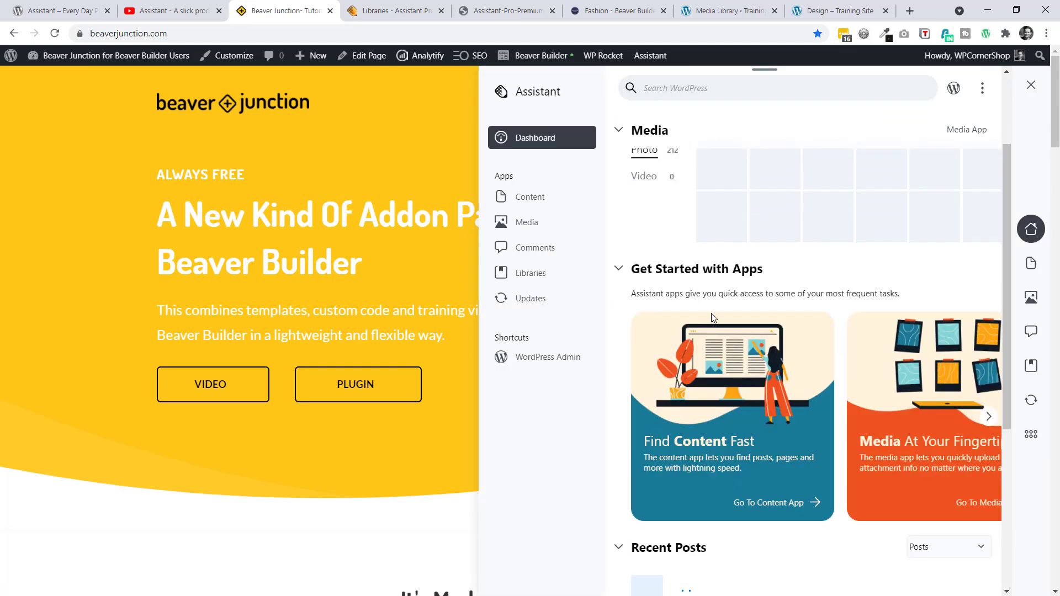
Open Assistant's Content app and view the Field Groups, the Beaver Templates and the full list of content types
{"action": "left_click", "coordinate": [795, 501]}
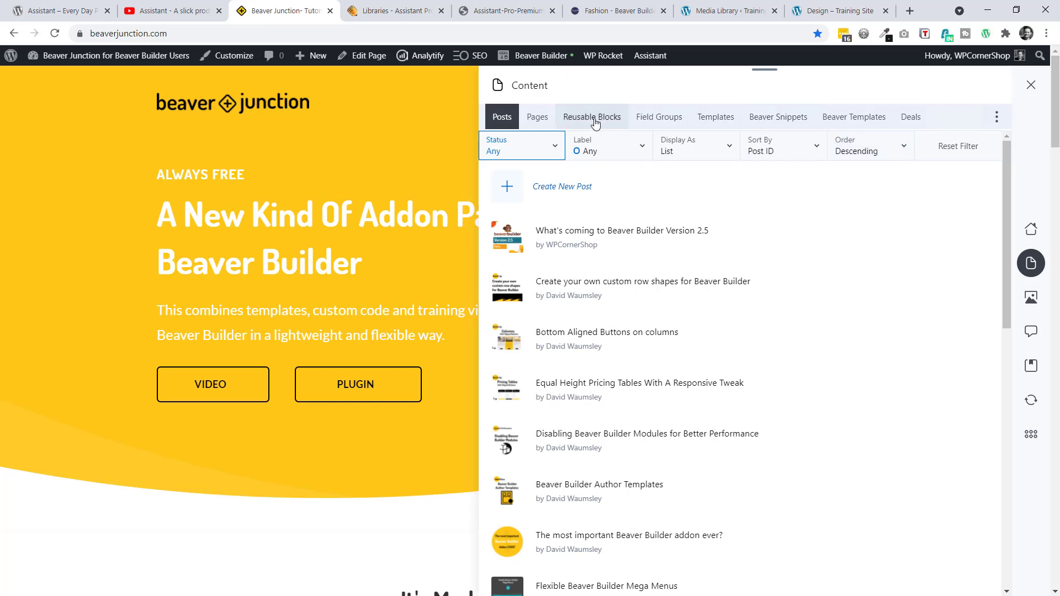
{"action": "left_click", "coordinate": [665, 121]}
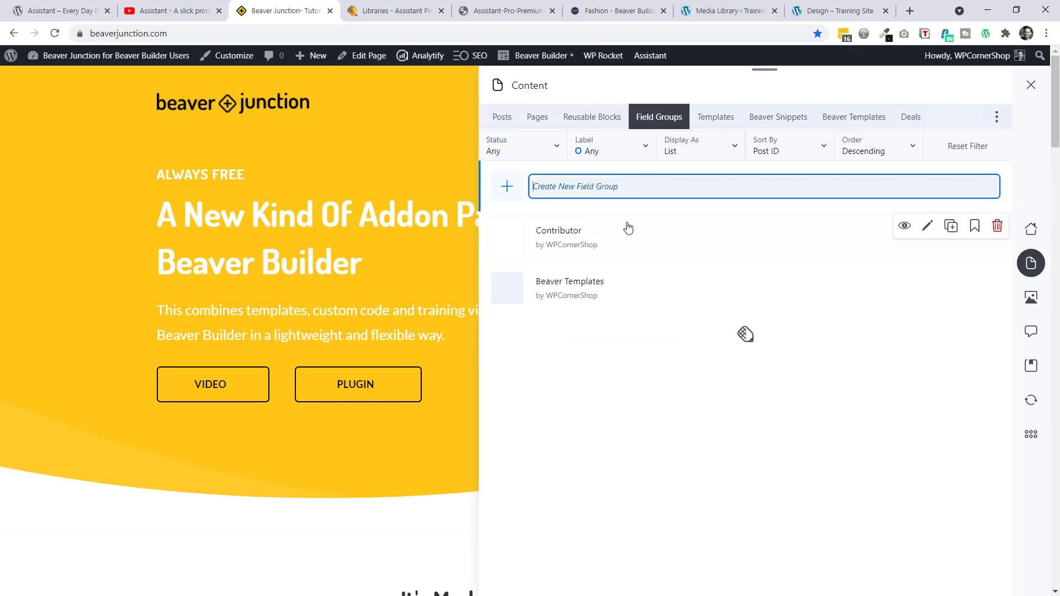
{"action": "left_click", "coordinate": [838, 121]}
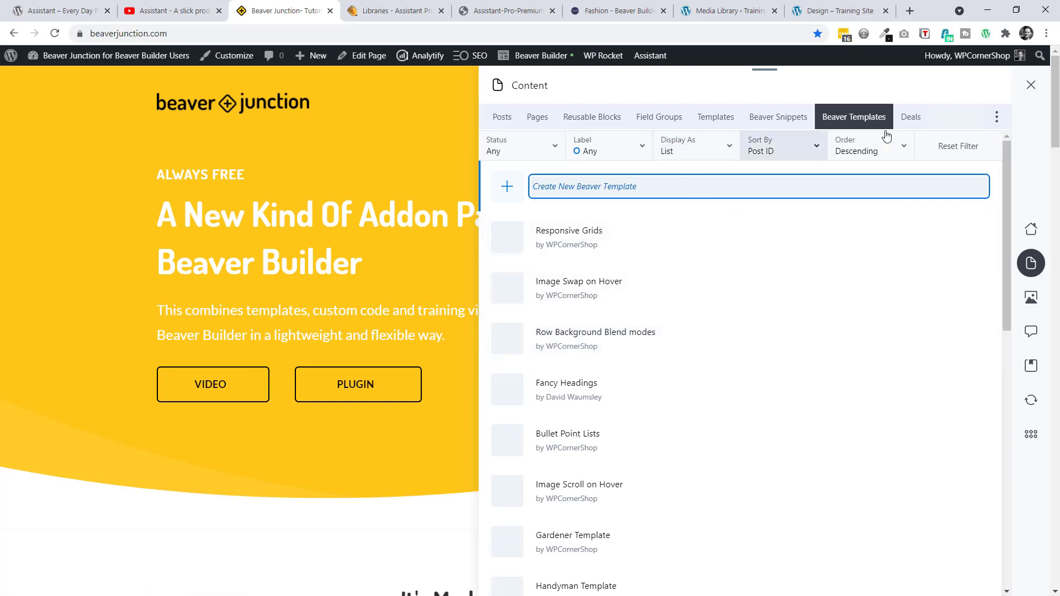
{"action": "left_click", "coordinate": [996, 117]}
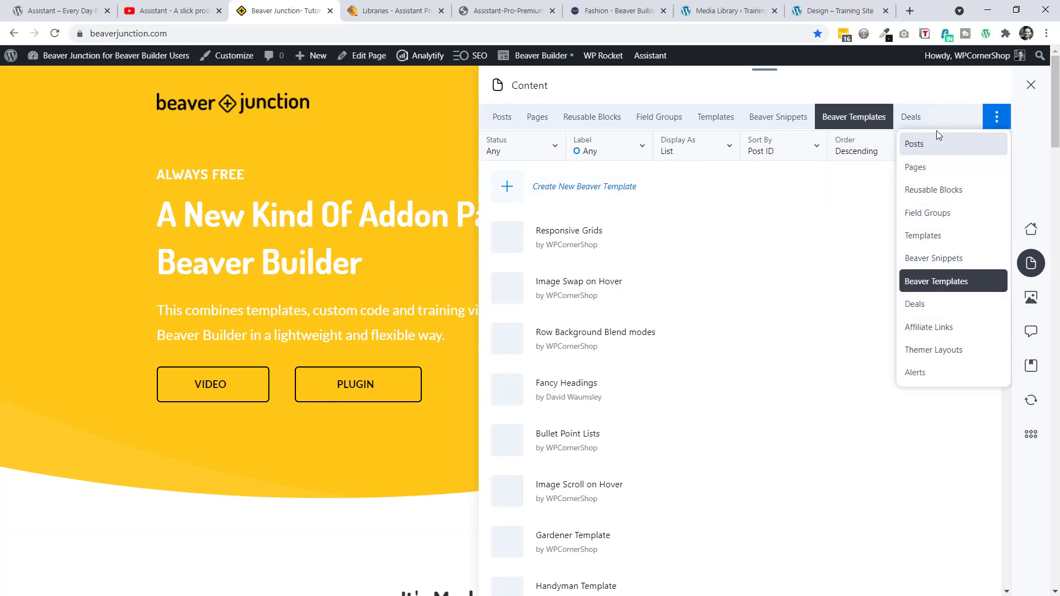
{"action": "left_click", "coordinate": [932, 93]}
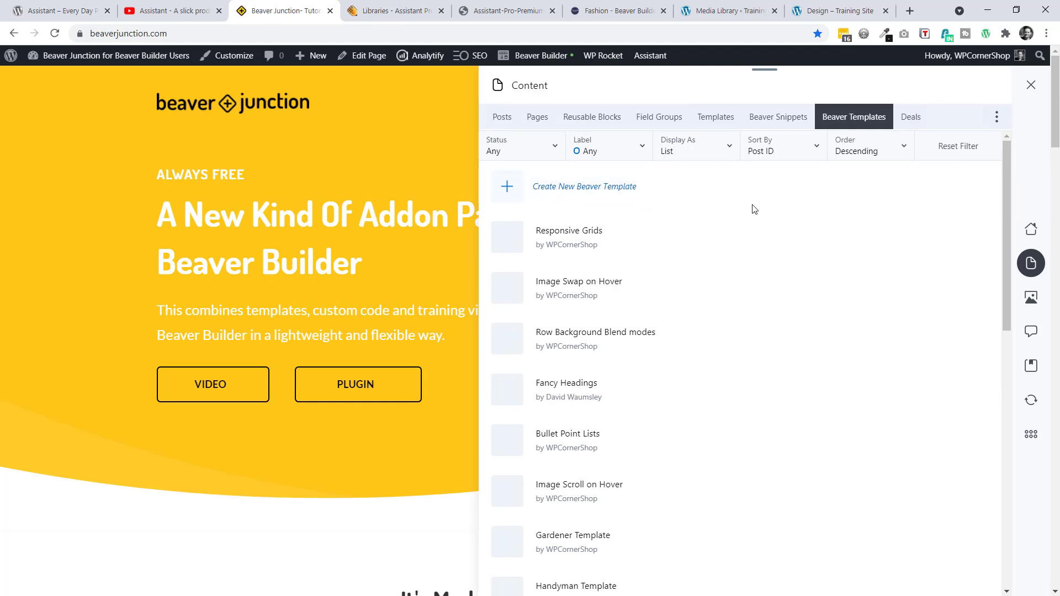
View the media library in Assistant's Media app and bring up the Libraries app
{"action": "left_click", "coordinate": [1030, 297]}
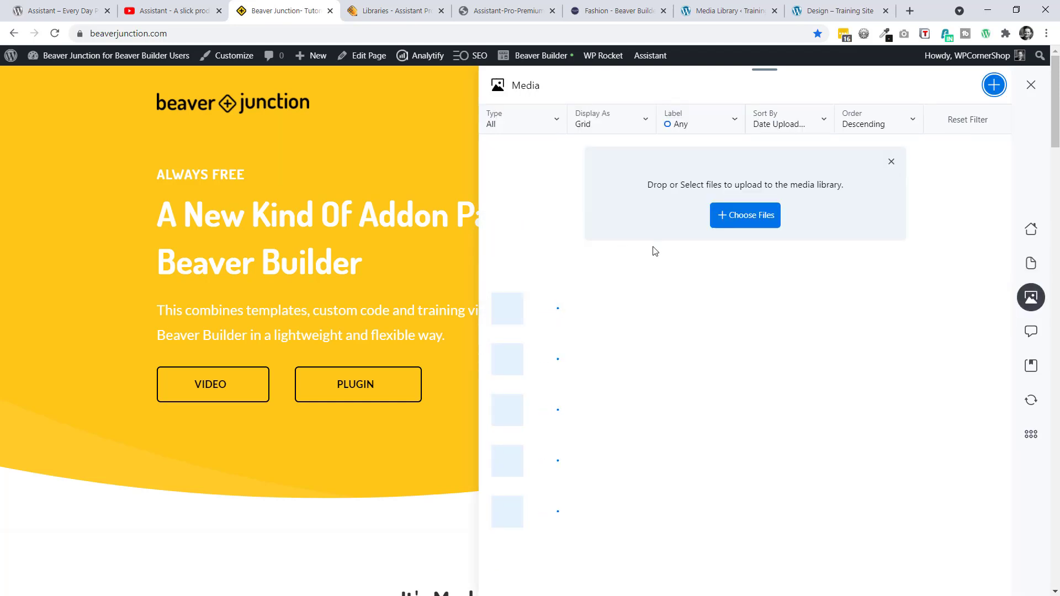
{"action": "mouse_move", "coordinate": [689, 356]}
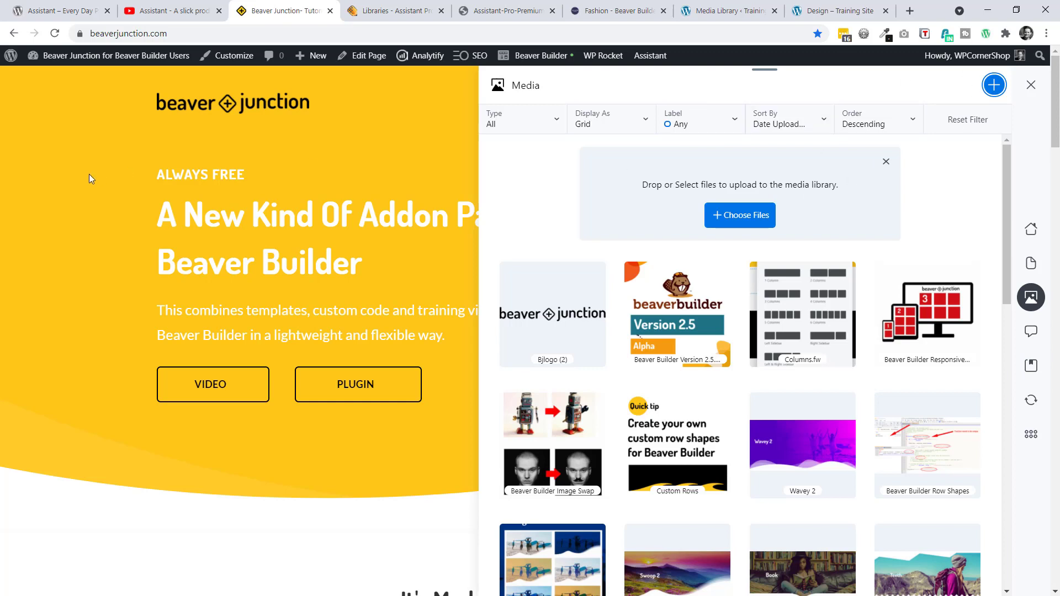
{"action": "left_click", "coordinate": [1031, 367]}
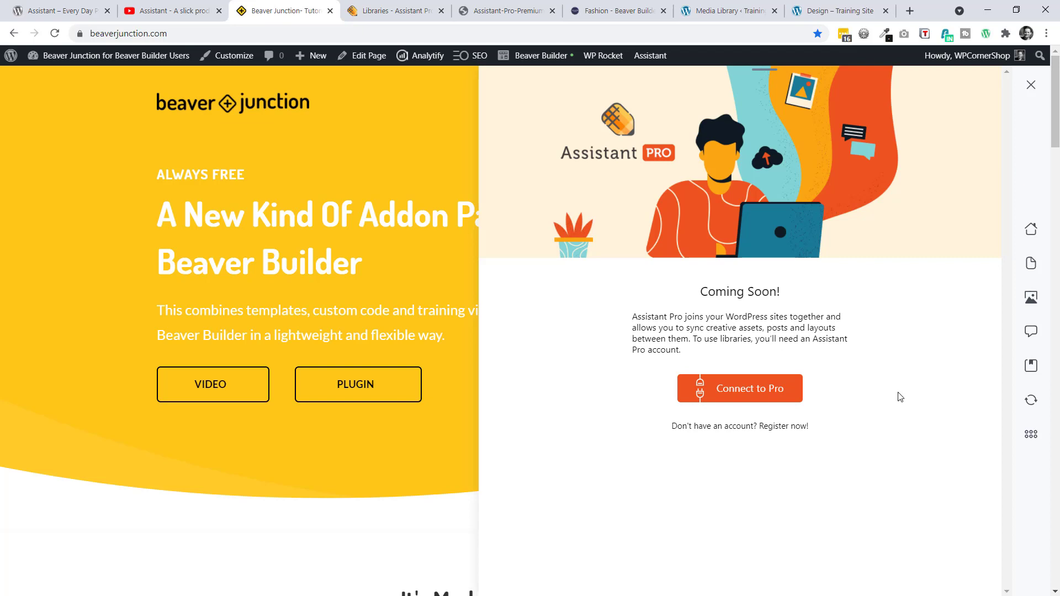
Switch to the Assistant Pro site and look over the tutorial videos on its Libraries welcome page
{"action": "left_click", "coordinate": [389, 7]}
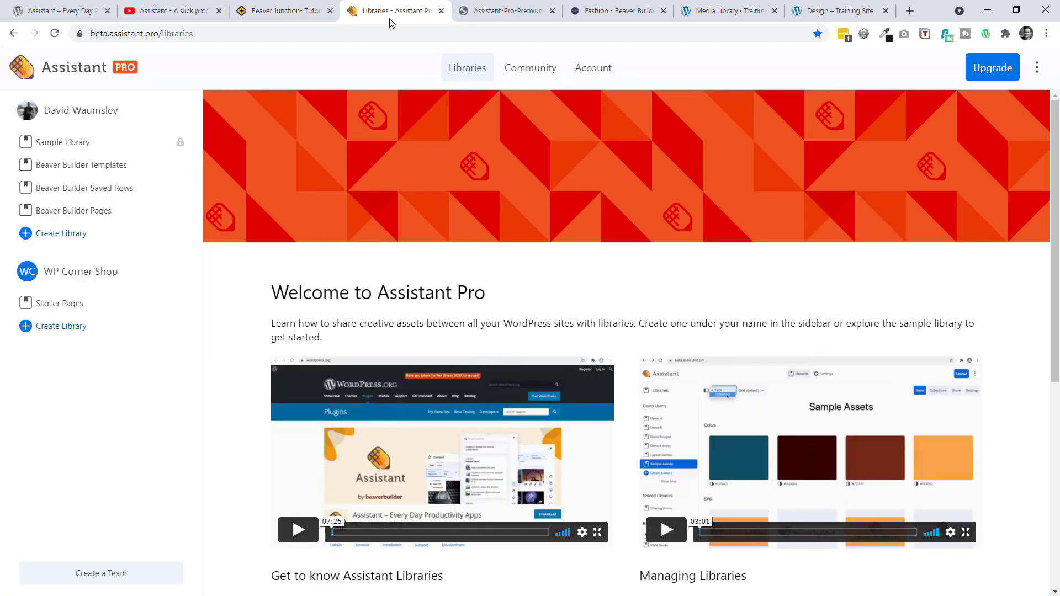
{"action": "scroll", "coordinate": [546, 287], "scroll_direction": "down", "scroll_amount": 2}
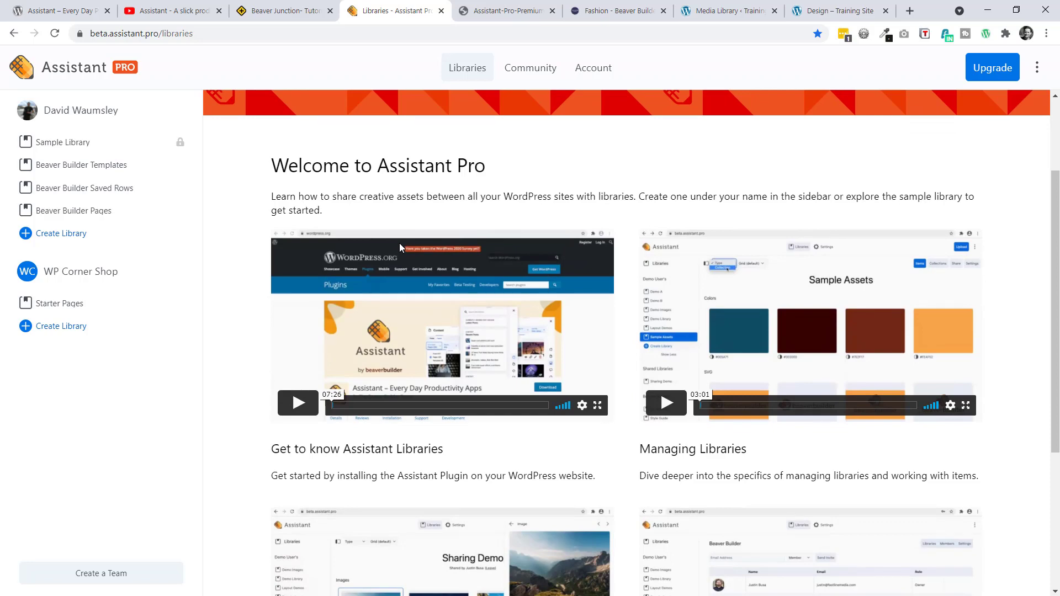
{"action": "scroll", "coordinate": [402, 246], "scroll_direction": "down", "scroll_amount": 3}
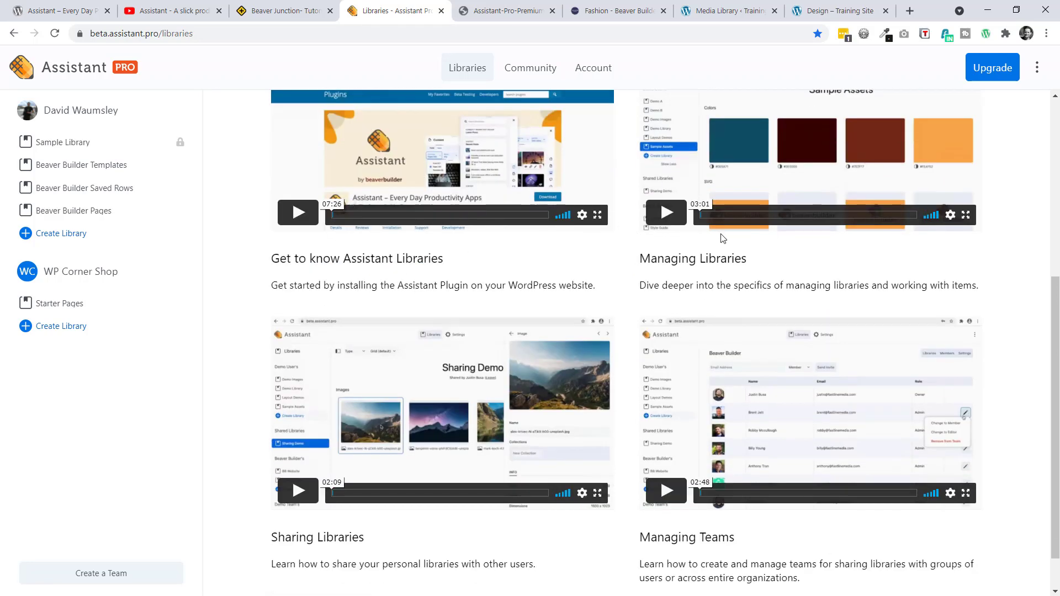
{"action": "scroll", "coordinate": [723, 238], "scroll_direction": "down", "scroll_amount": 1}
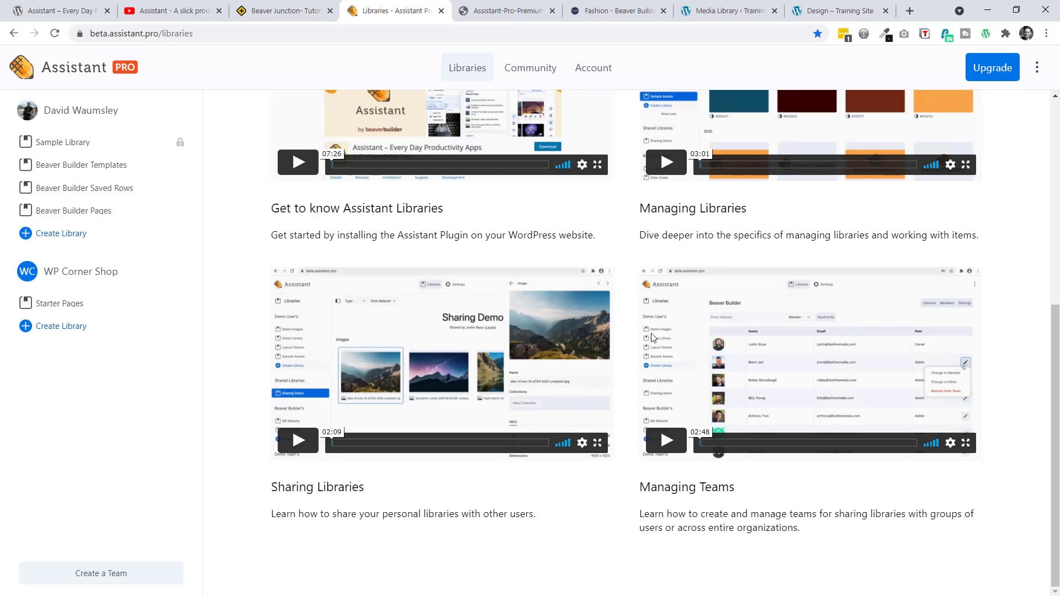
{"action": "scroll", "coordinate": [794, 366], "scroll_direction": "up", "scroll_amount": 3}
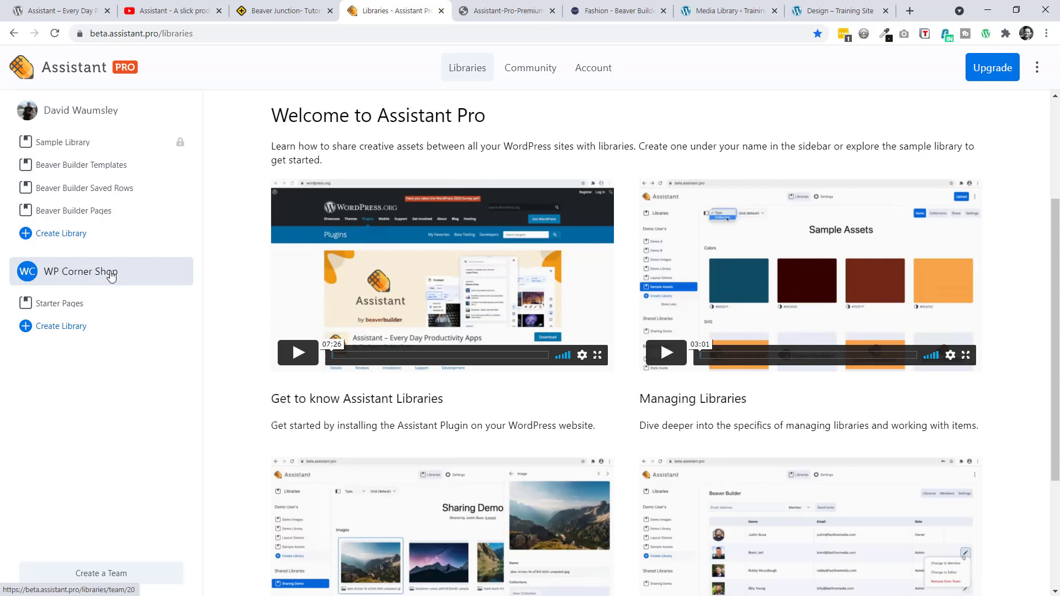
Open the Gardener template in the Beaver Builder Templates library, inspect its contained media and return to its settings
{"action": "left_click", "coordinate": [106, 174]}
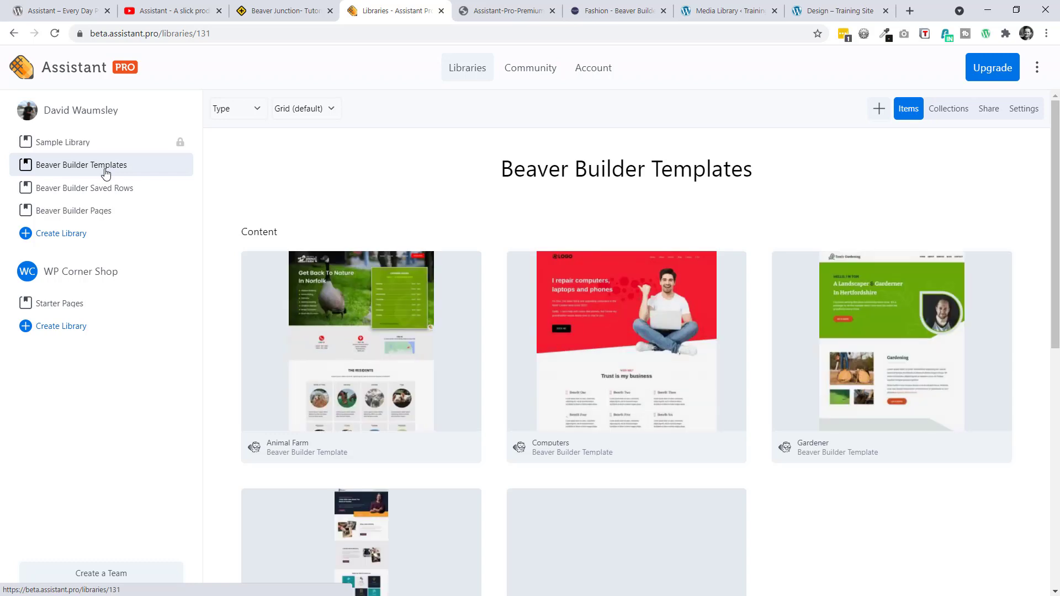
{"action": "left_click", "coordinate": [856, 338]}
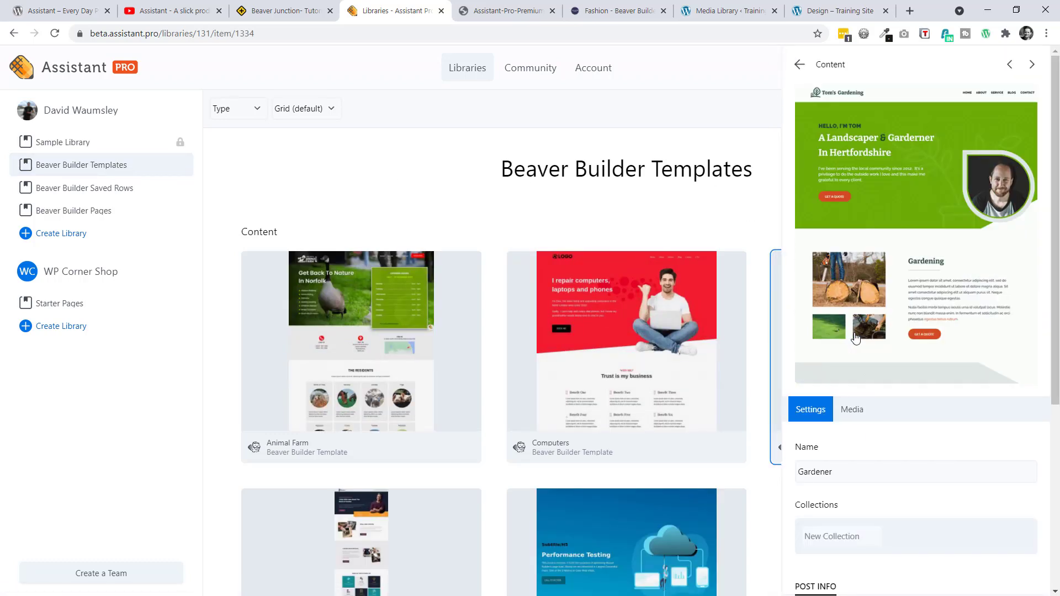
{"action": "left_click", "coordinate": [851, 409]}
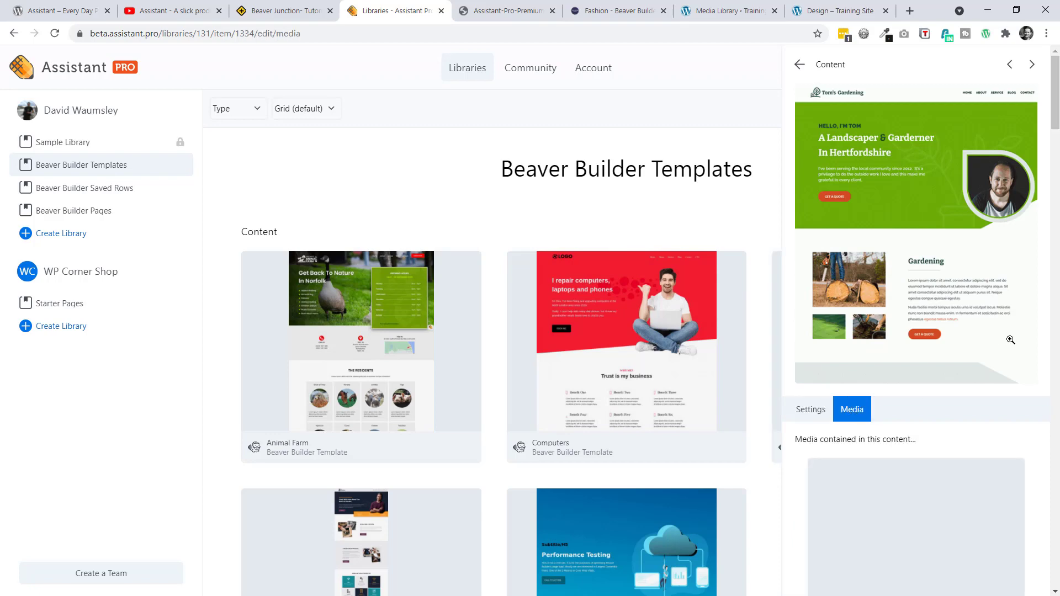
{"action": "scroll", "coordinate": [1012, 348], "scroll_direction": "down", "scroll_amount": 5}
{"action": "scroll", "coordinate": [1013, 354], "scroll_direction": "down", "scroll_amount": 5}
{"action": "scroll", "coordinate": [1012, 355], "scroll_direction": "up", "scroll_amount": 10}
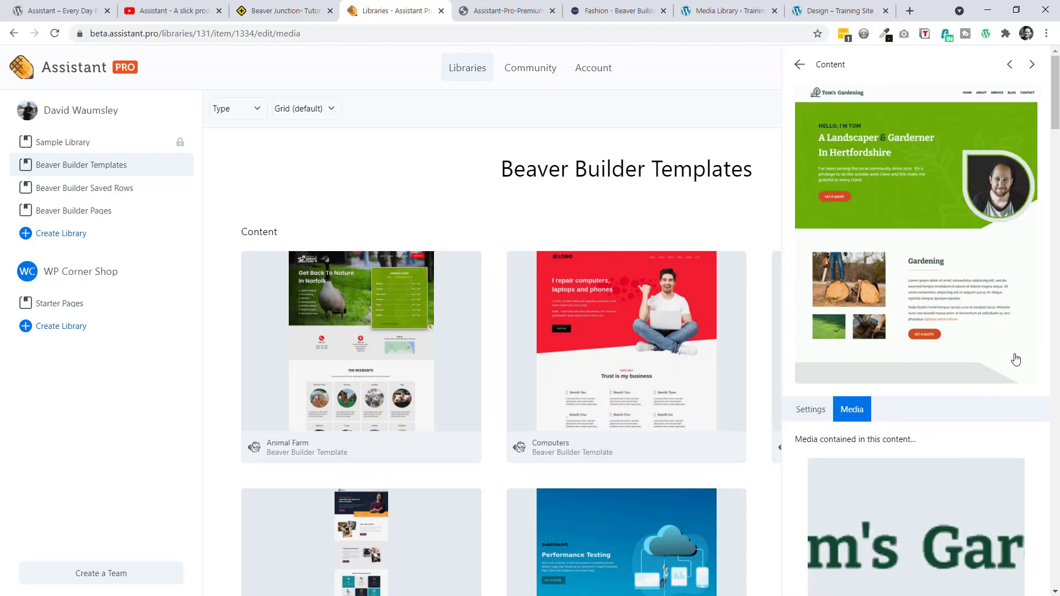
{"action": "left_click", "coordinate": [809, 411]}
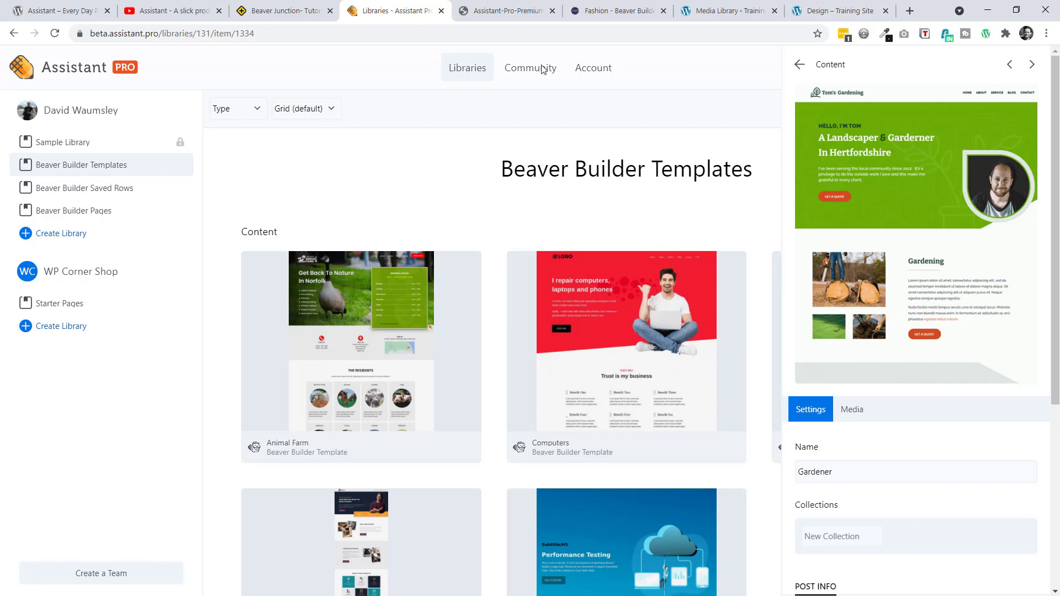
Go back to the Beaver Junction site and close the Assistant panel
{"action": "left_click", "coordinate": [280, 12]}
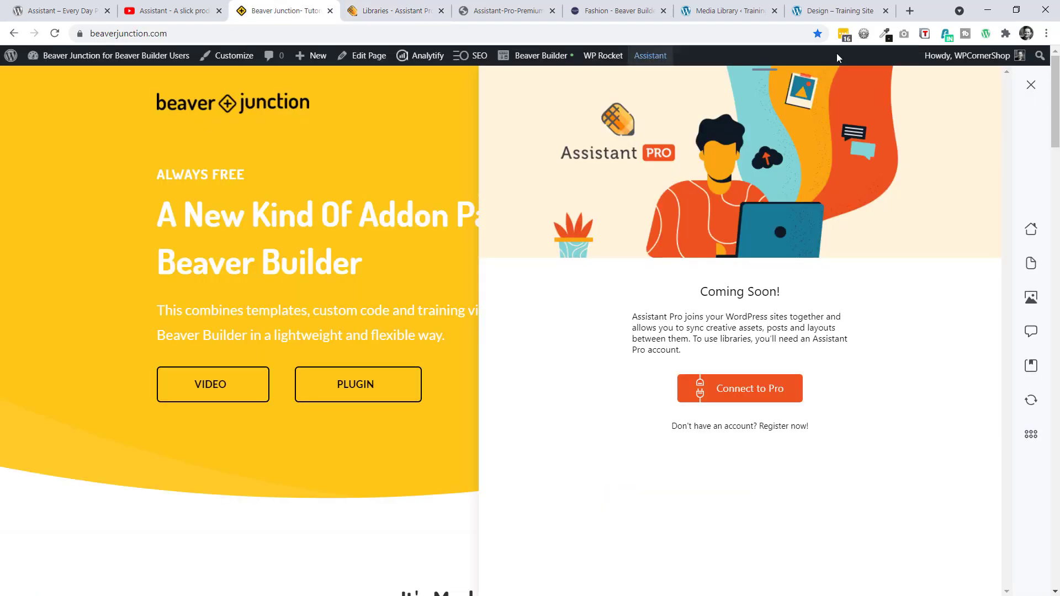
{"action": "left_click", "coordinate": [1031, 84]}
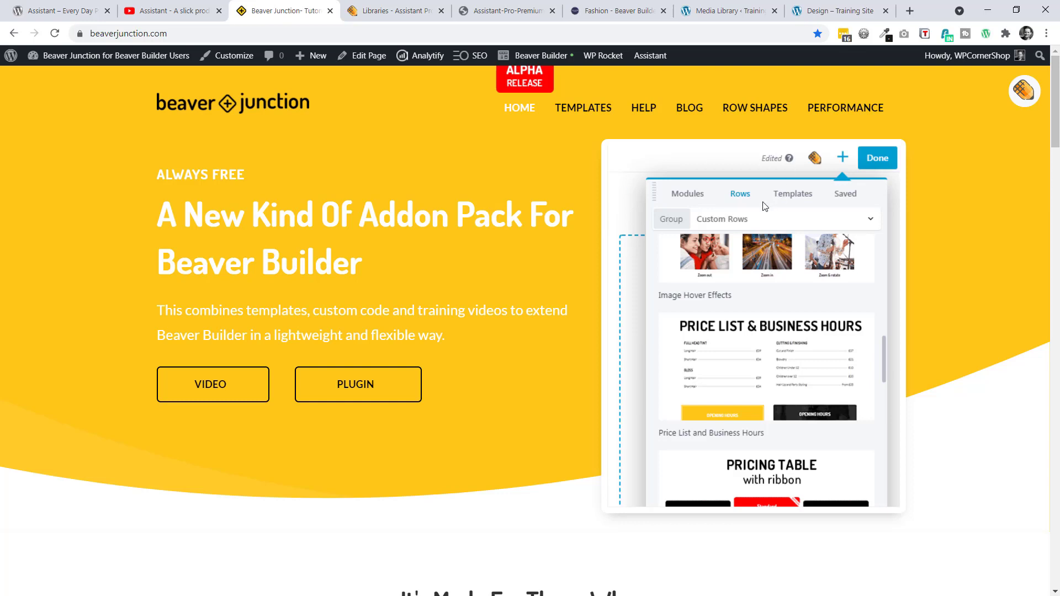
Switch to Assistant Pro, review the Gardener template's settings and post info, and close its details
{"action": "left_click", "coordinate": [365, 12]}
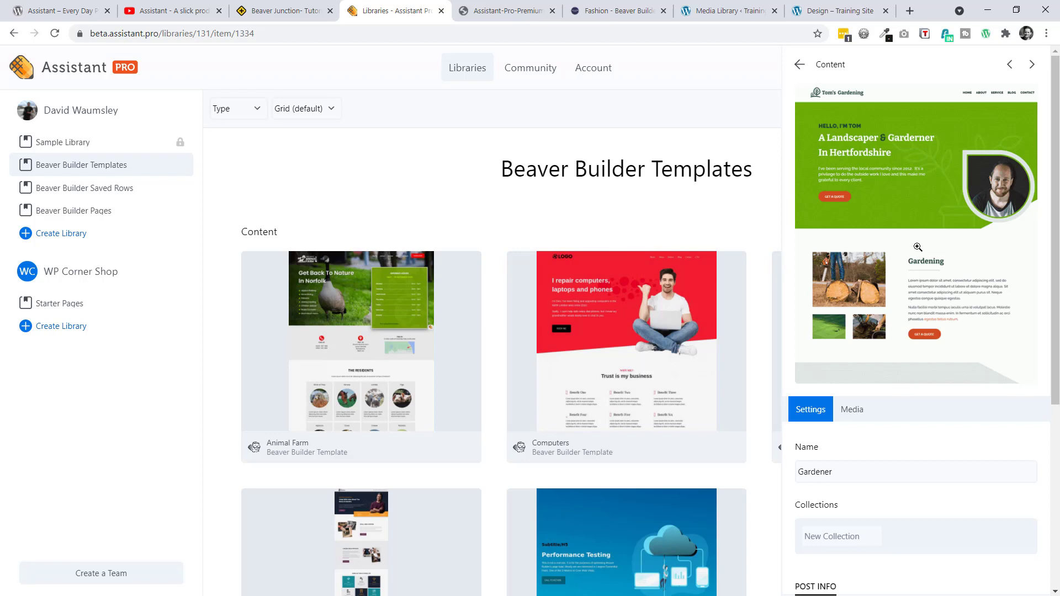
{"action": "scroll", "coordinate": [953, 273], "scroll_direction": "down", "scroll_amount": 5}
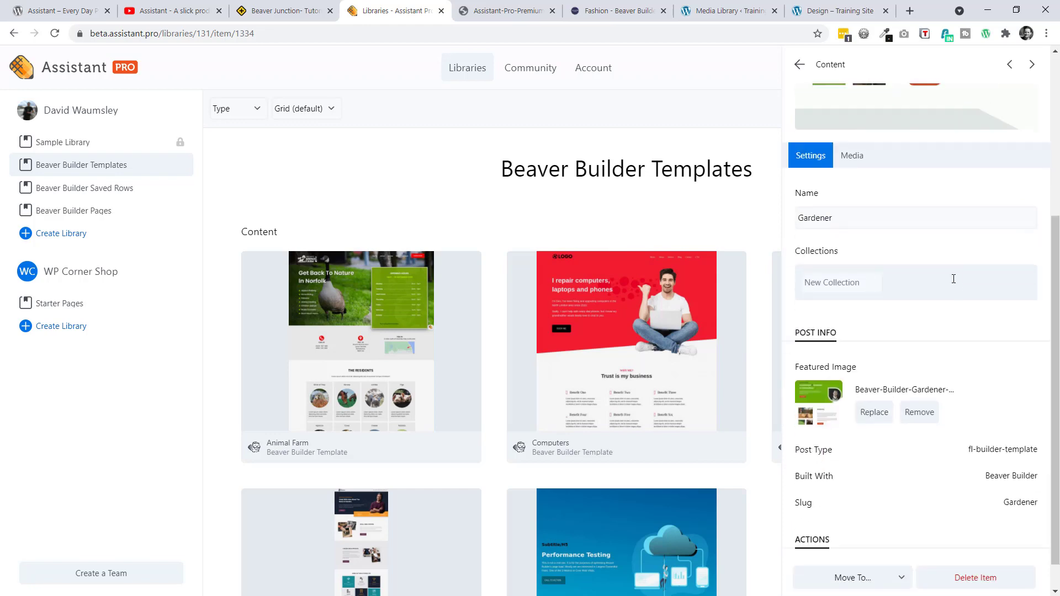
{"action": "scroll", "coordinate": [953, 279], "scroll_direction": "up", "scroll_amount": 5}
{"action": "scroll", "coordinate": [908, 238], "scroll_direction": "down", "scroll_amount": 3}
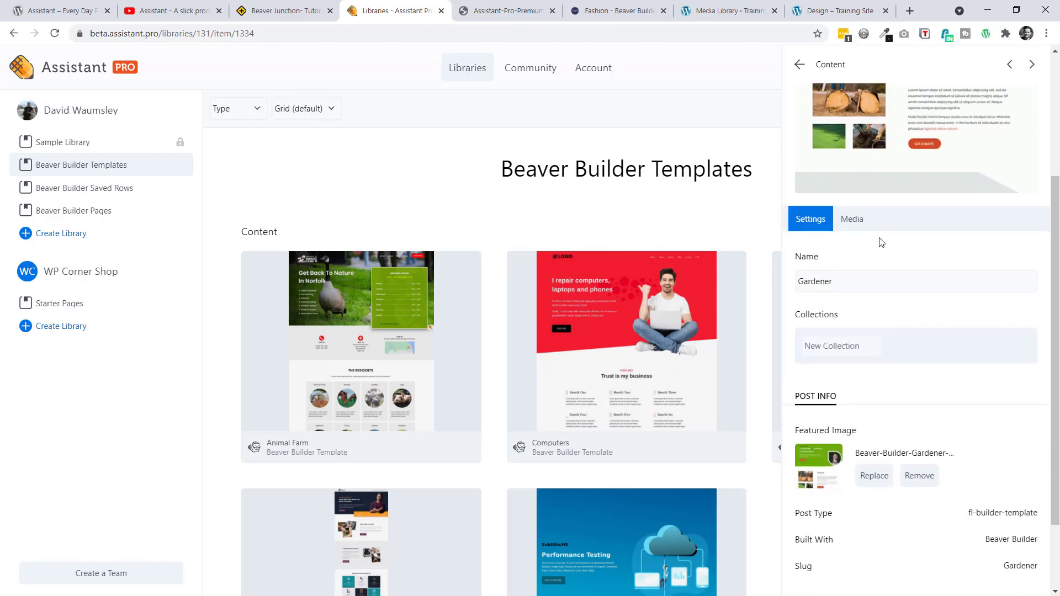
{"action": "scroll", "coordinate": [878, 248], "scroll_direction": "up", "scroll_amount": 3}
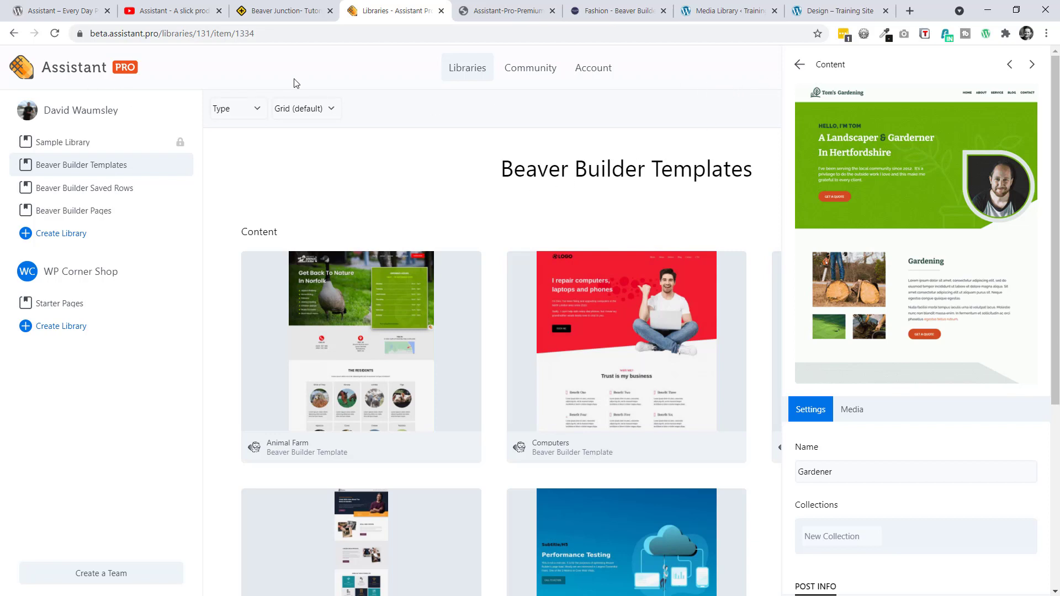
{"action": "left_click", "coordinate": [800, 65]}
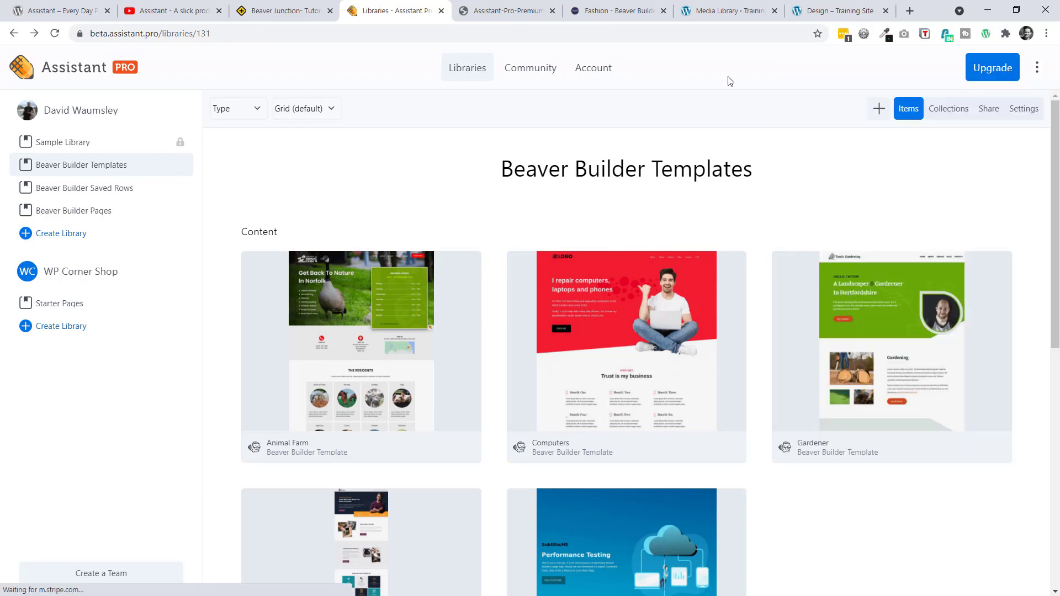
Check the current Assistant Pro plan in the account's billing information and return to the Libraries home page
{"action": "left_click", "coordinate": [994, 67]}
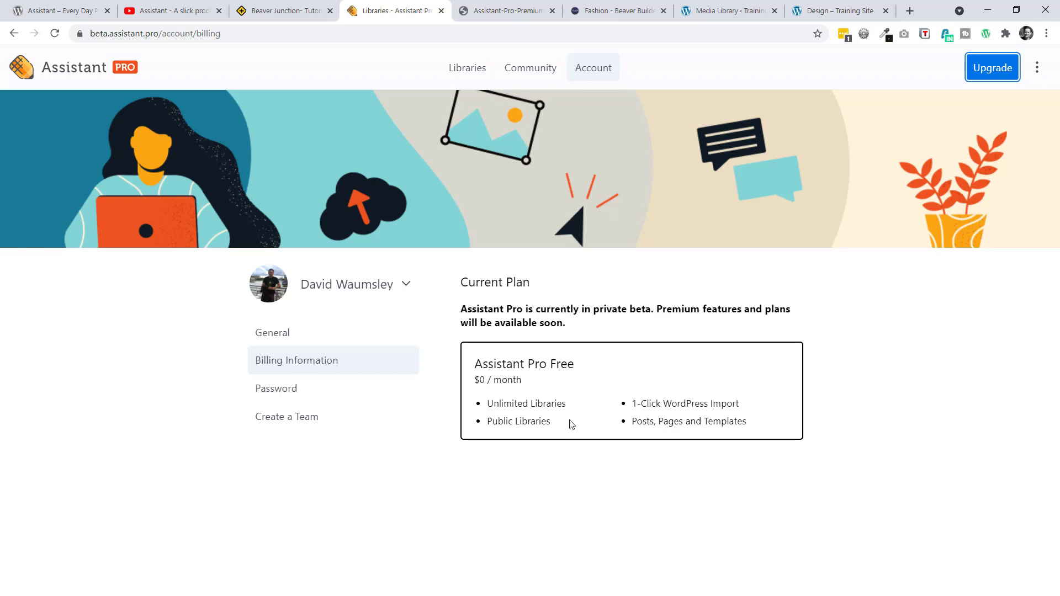
{"action": "left_click", "coordinate": [54, 77]}
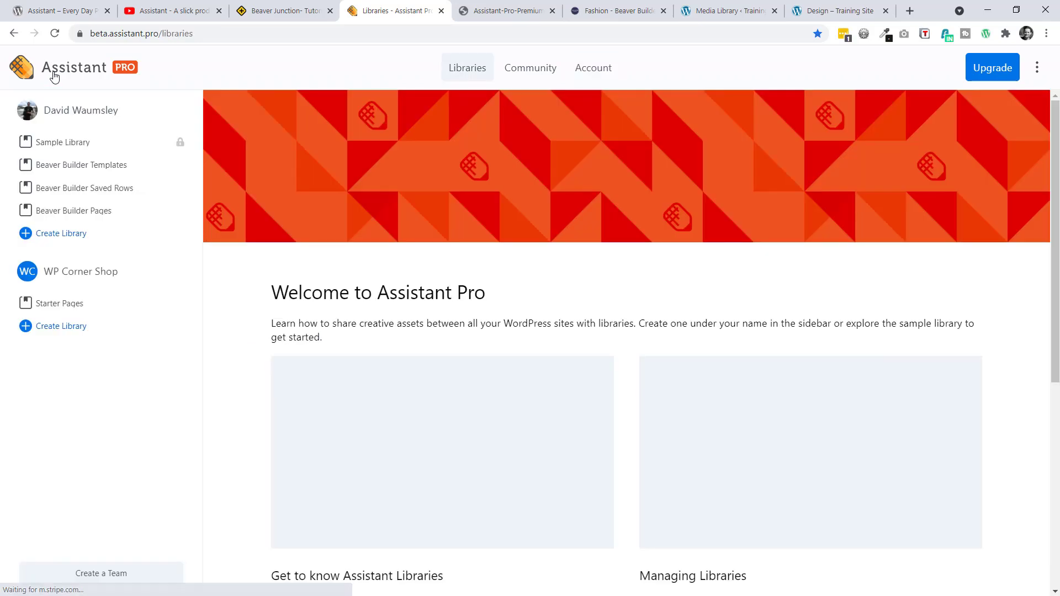
View the account owner's public profile with its shared libraries and open the Community page of featured libraries
{"action": "left_click", "coordinate": [78, 110]}
{"action": "left_click", "coordinate": [305, 136]}
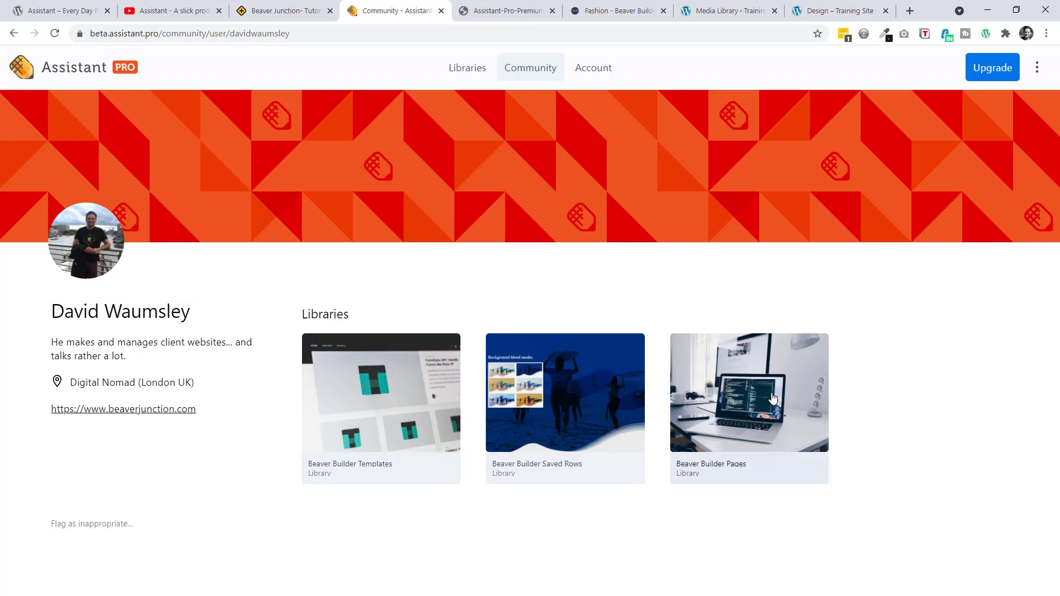
{"action": "left_click", "coordinate": [527, 67]}
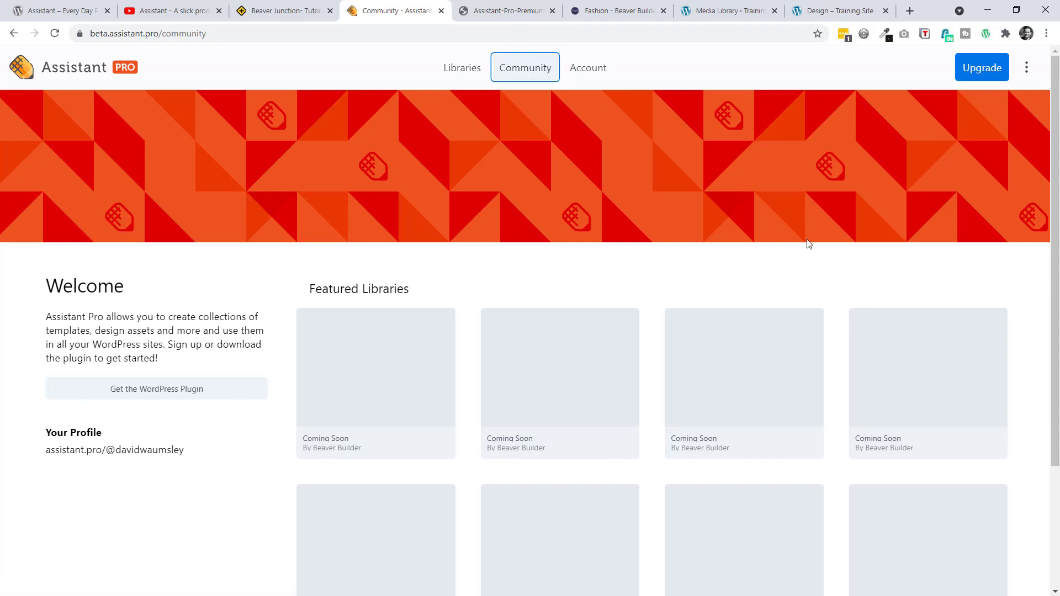
Look over the Community page's featured libraries and the image comparing the Assistant Pro Free and Premium plans
{"action": "scroll", "coordinate": [828, 298], "scroll_direction": "down", "scroll_amount": 3}
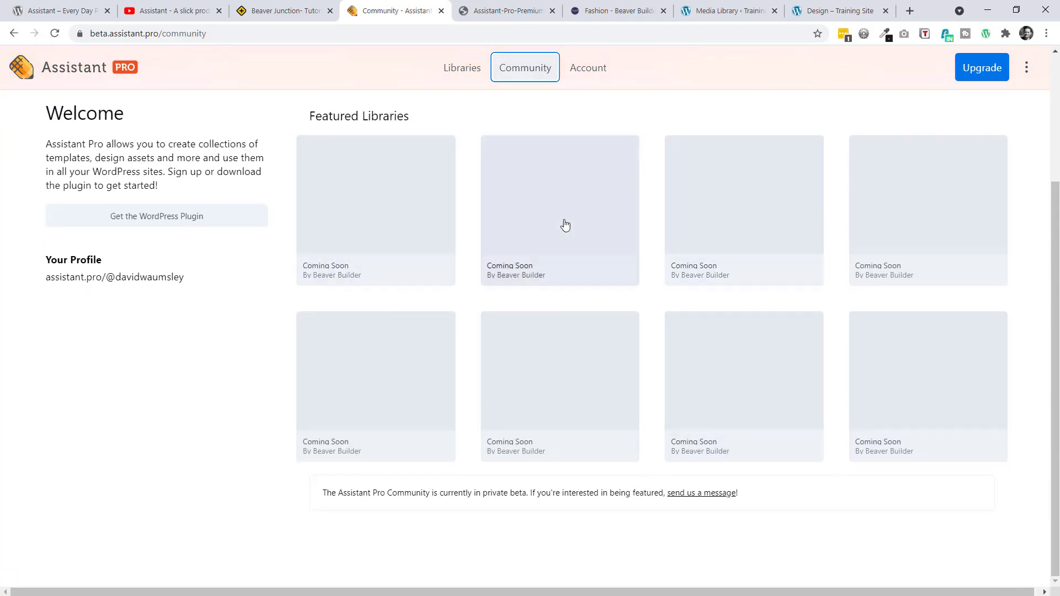
{"action": "scroll", "coordinate": [563, 227], "scroll_direction": "up", "scroll_amount": 3}
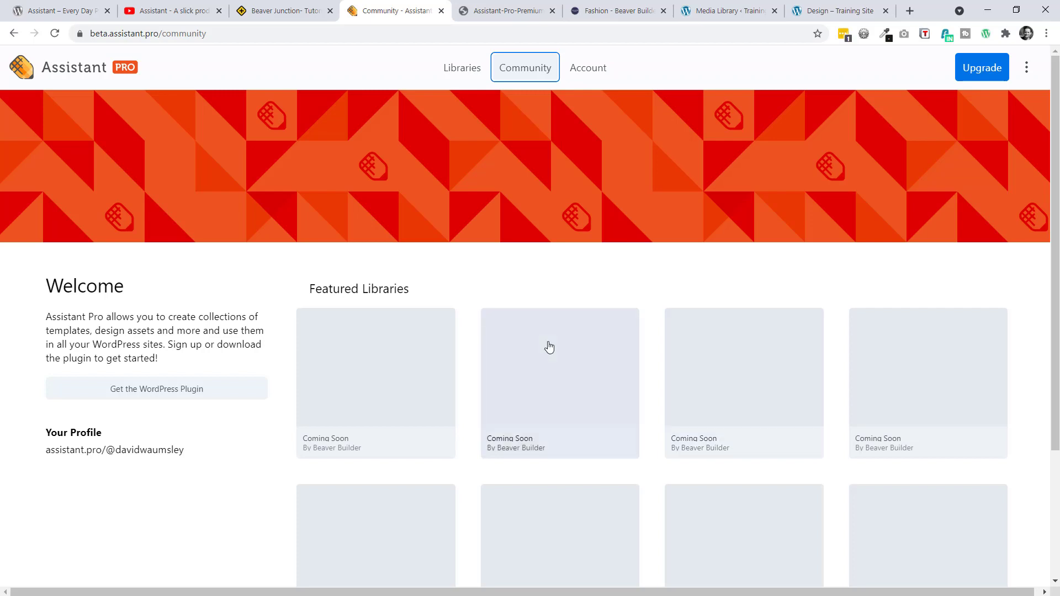
{"action": "left_click", "coordinate": [262, 8]}
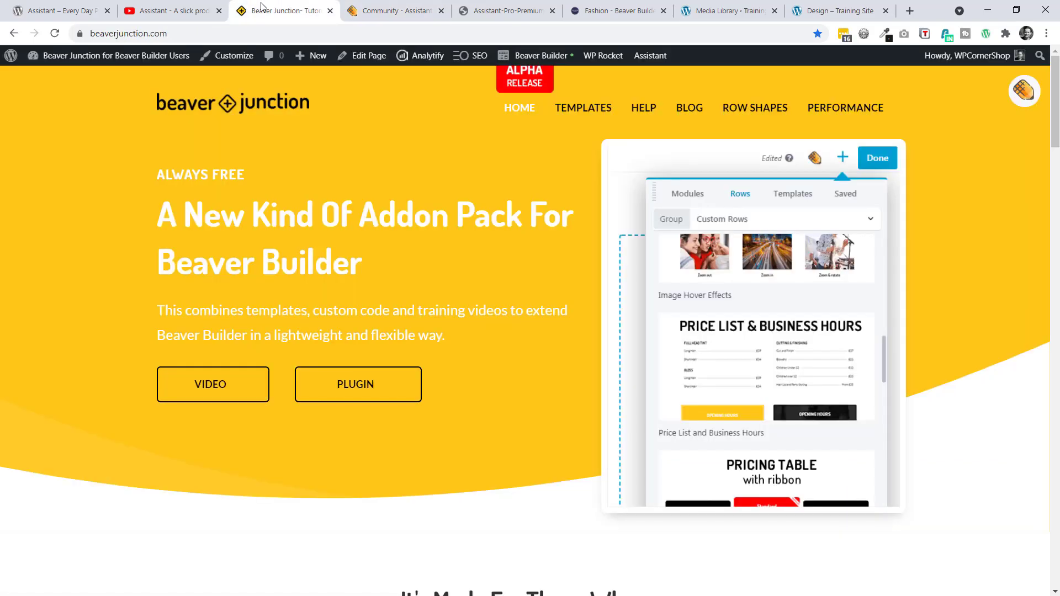
{"action": "left_click", "coordinate": [384, 12]}
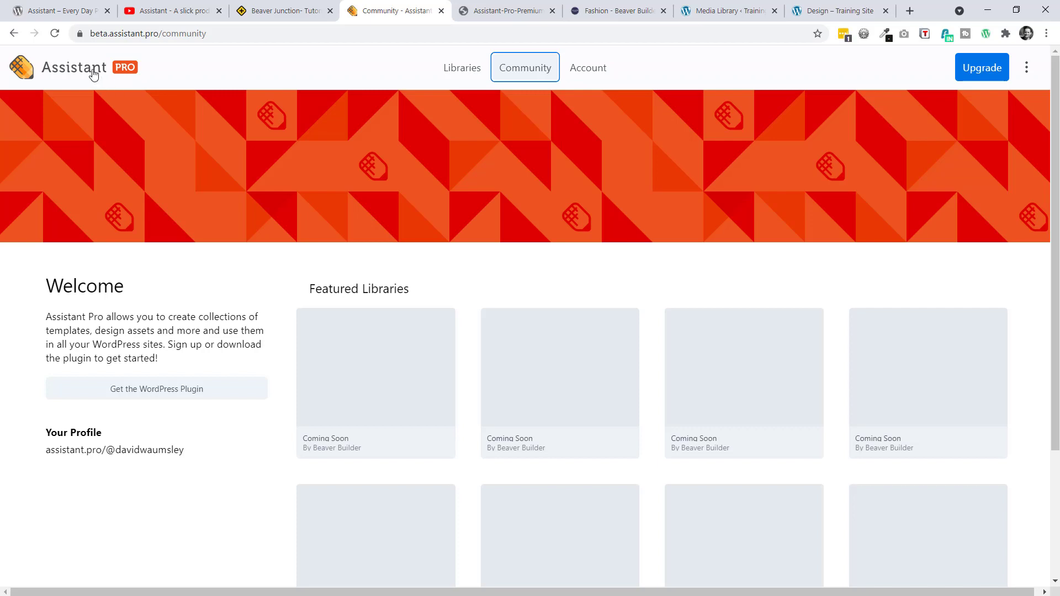
{"action": "left_click", "coordinate": [478, 11]}
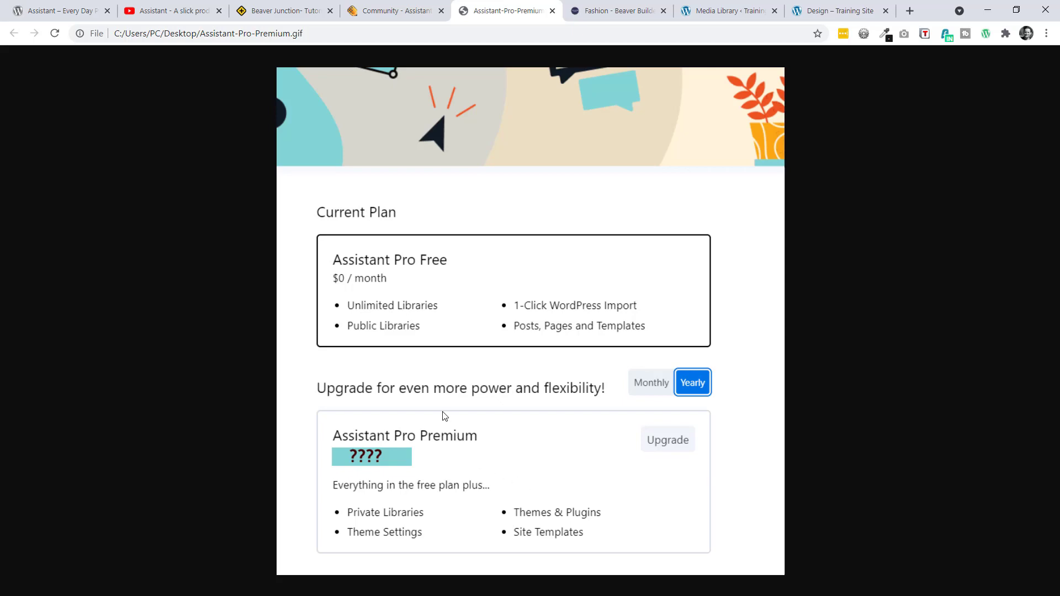
{"action": "left_click", "coordinate": [397, 12]}
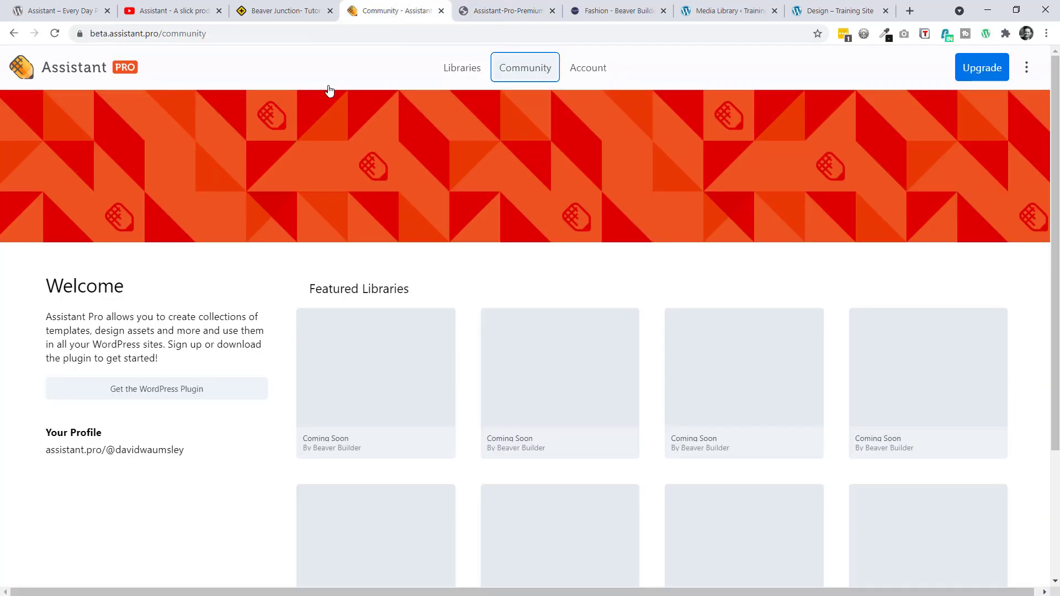
Return to the Assistant Pro Libraries home page and open the Beaver Builder Pages library
{"action": "left_click", "coordinate": [84, 71]}
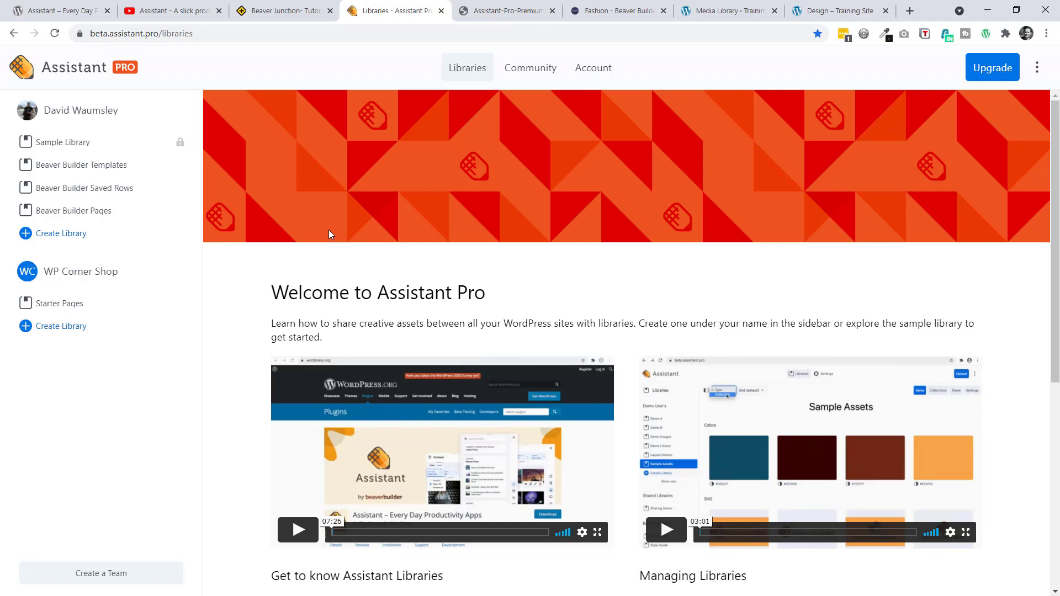
{"action": "scroll", "coordinate": [501, 256], "scroll_direction": "down", "scroll_amount": 1}
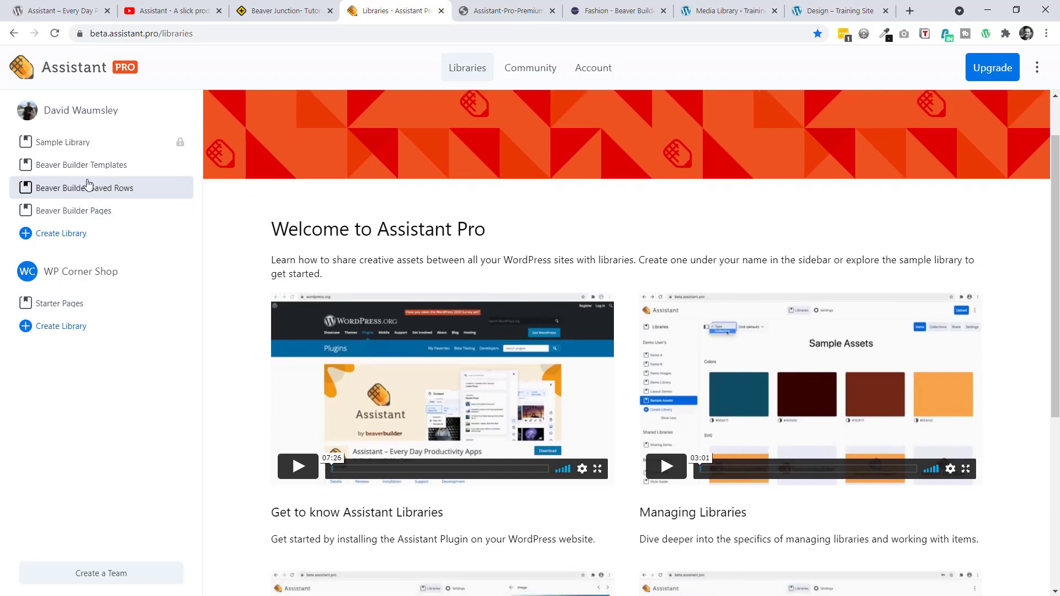
{"action": "left_click", "coordinate": [83, 213]}
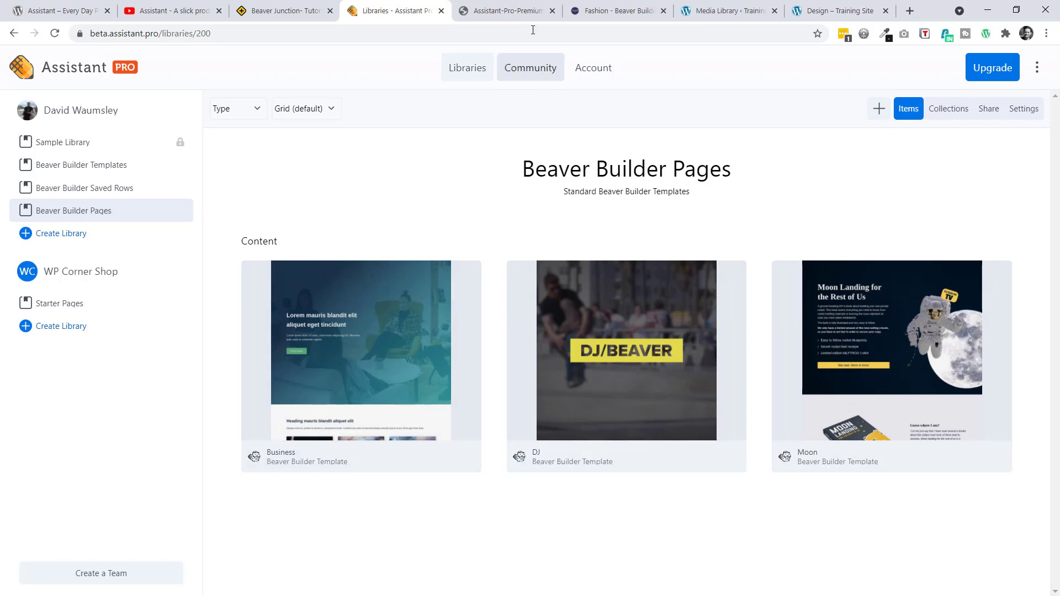
Switch to the BB Performance site's Fashion page and show the Beaver Builder Pages library in its Assistant panel
{"action": "left_click", "coordinate": [606, 11]}
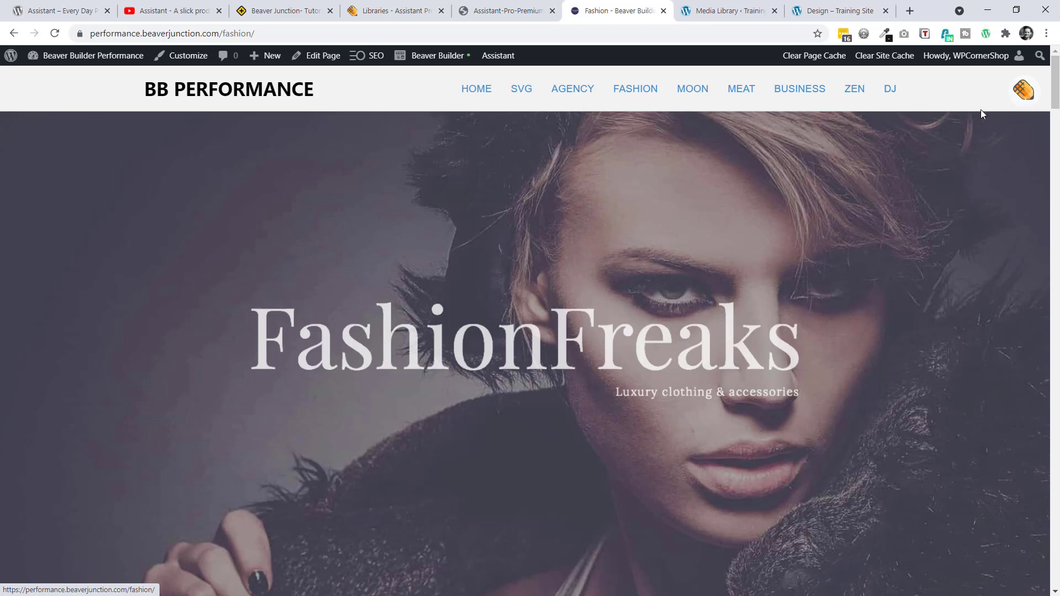
{"action": "left_click", "coordinate": [1026, 94]}
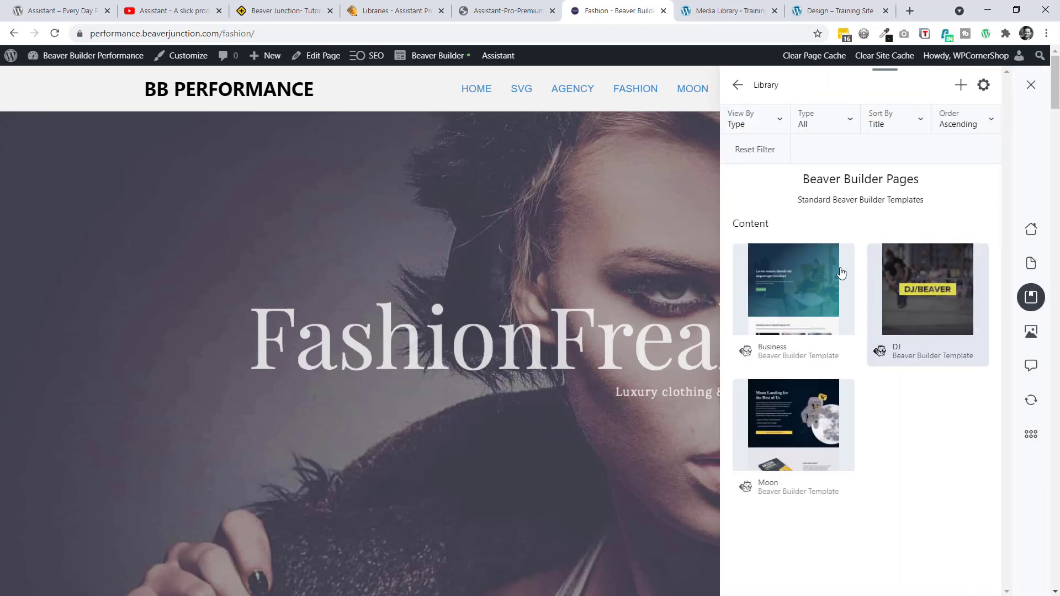
{"action": "left_click", "coordinate": [1036, 306]}
{"action": "left_click", "coordinate": [1031, 298]}
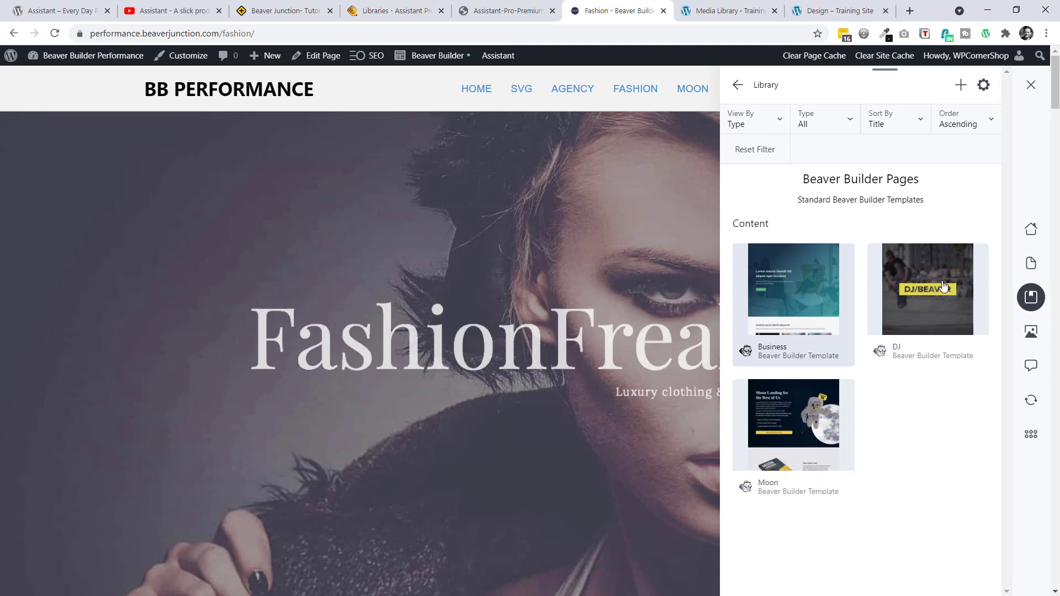
Start adding items to the Beaver Builder Pages library and review the Settings, Colors and Media options
{"action": "left_click", "coordinate": [961, 86]}
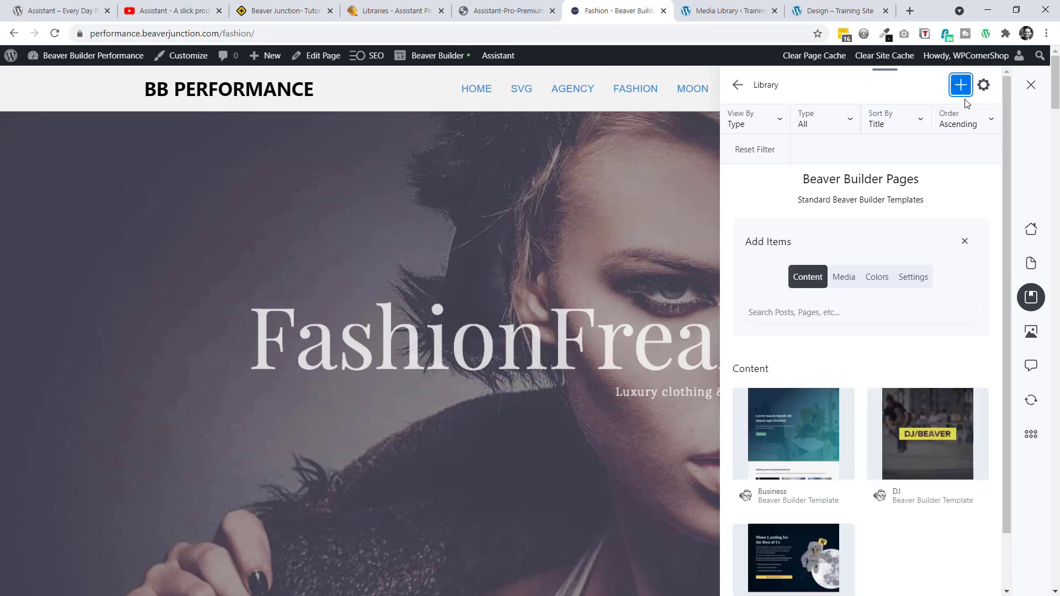
{"action": "left_click", "coordinate": [917, 277]}
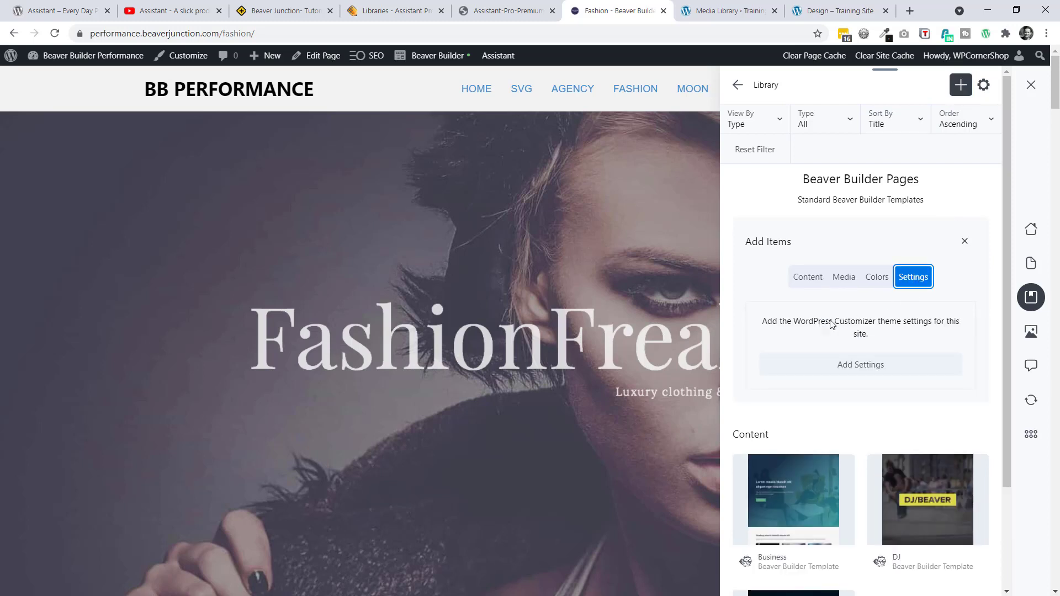
{"action": "left_click", "coordinate": [878, 280]}
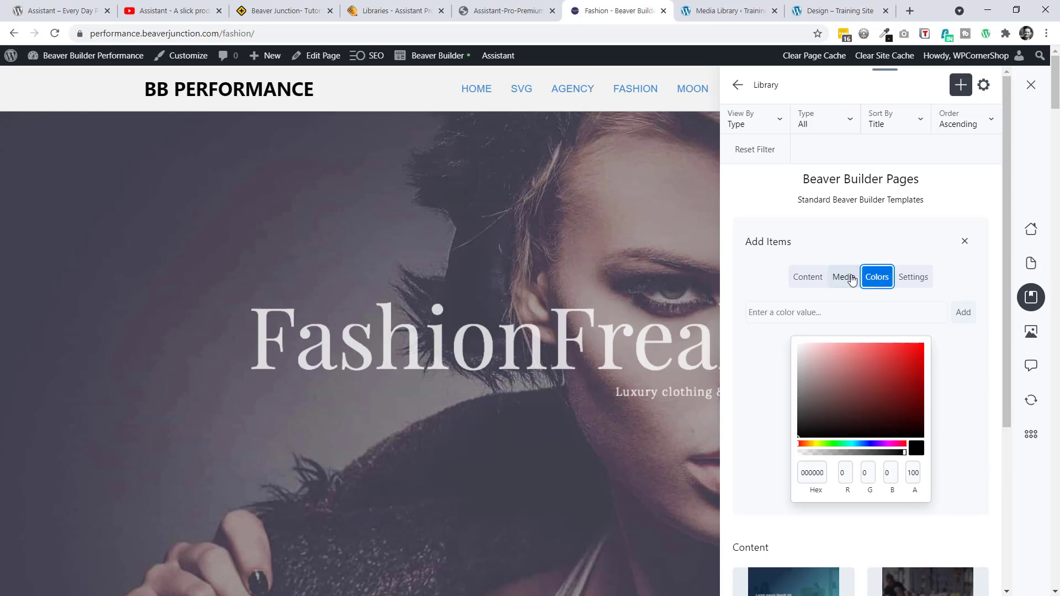
{"action": "left_click", "coordinate": [851, 280]}
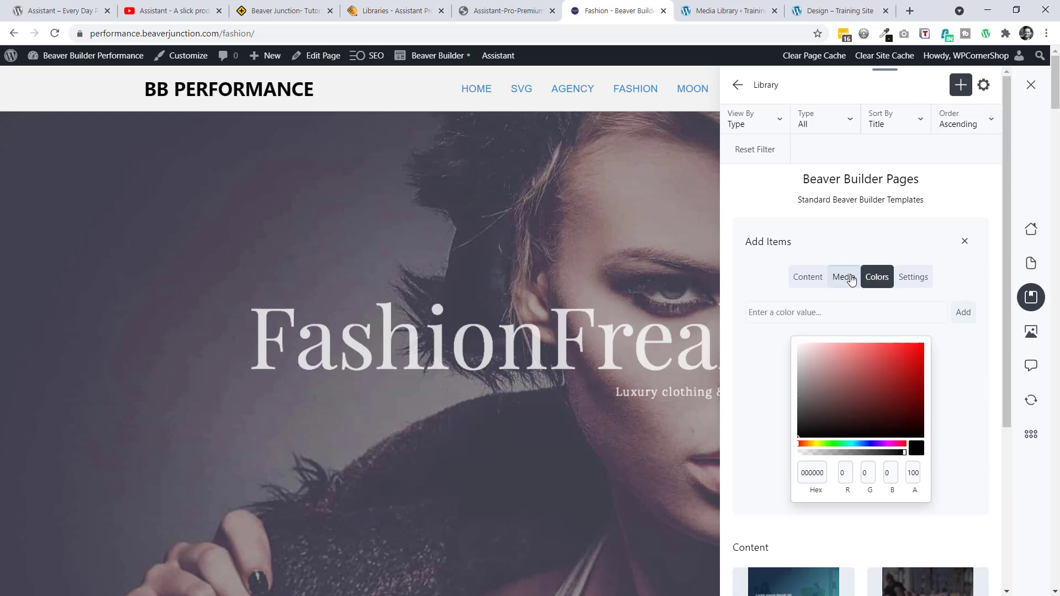
Search the site's content for "fashion" and add the Fashion page to the Beaver Builder Pages library
{"action": "left_click", "coordinate": [807, 280]}
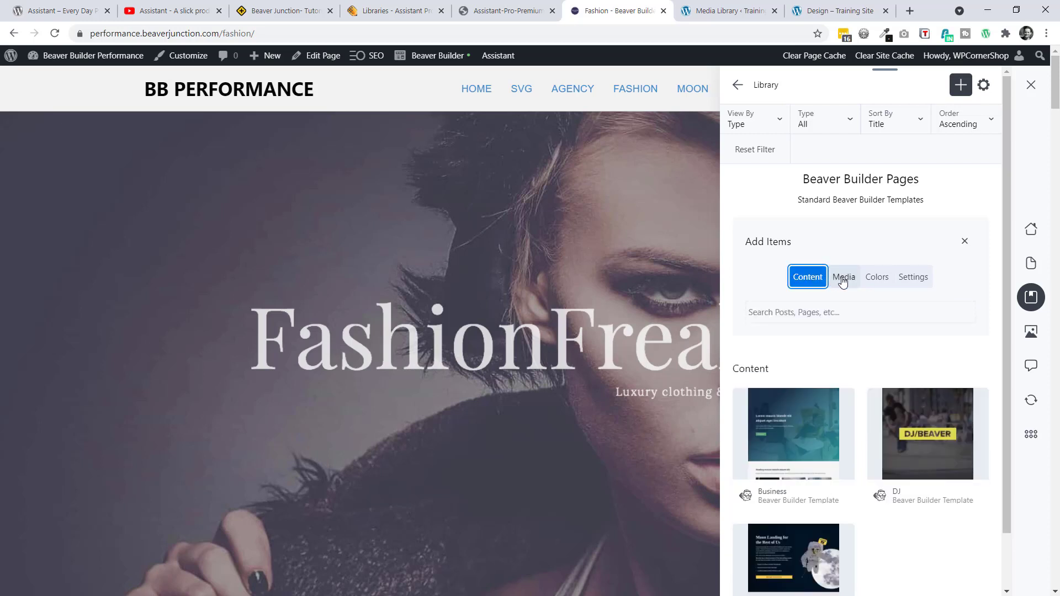
{"action": "left_click", "coordinate": [822, 313]}
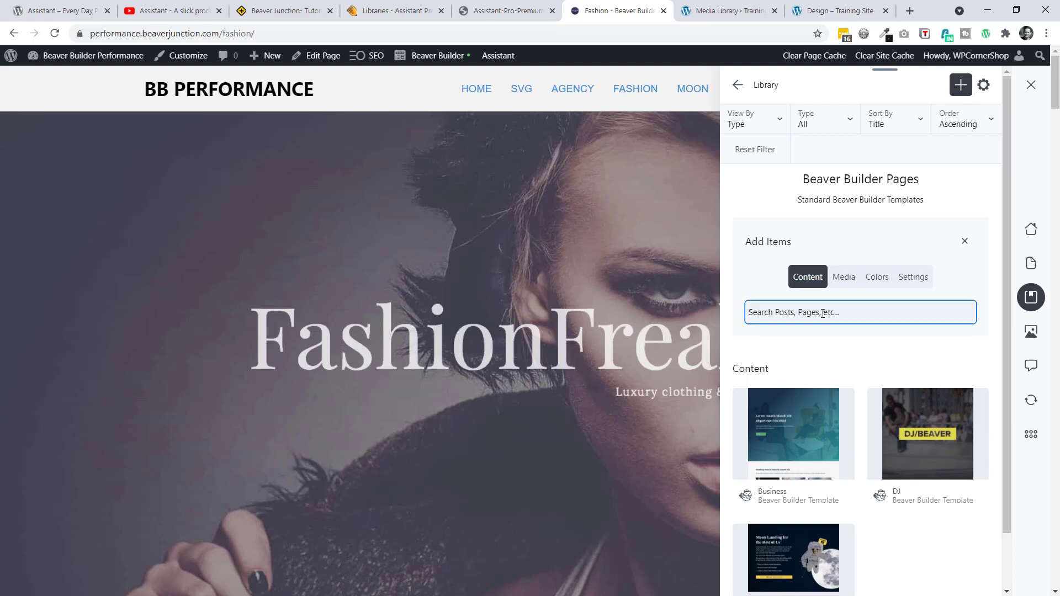
{"action": "type", "text": "fashion"}
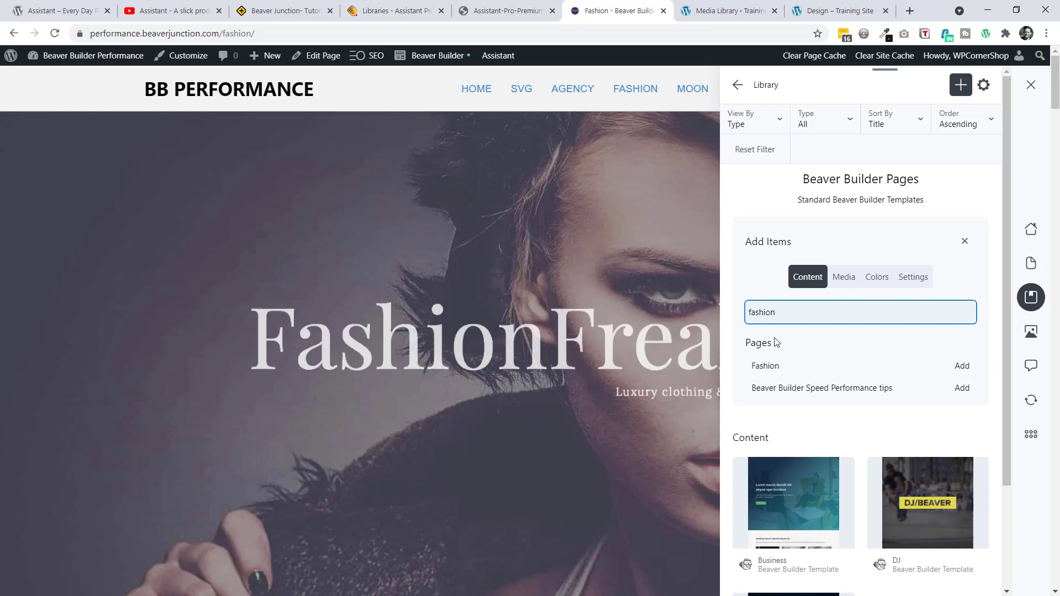
{"action": "left_click", "coordinate": [818, 367]}
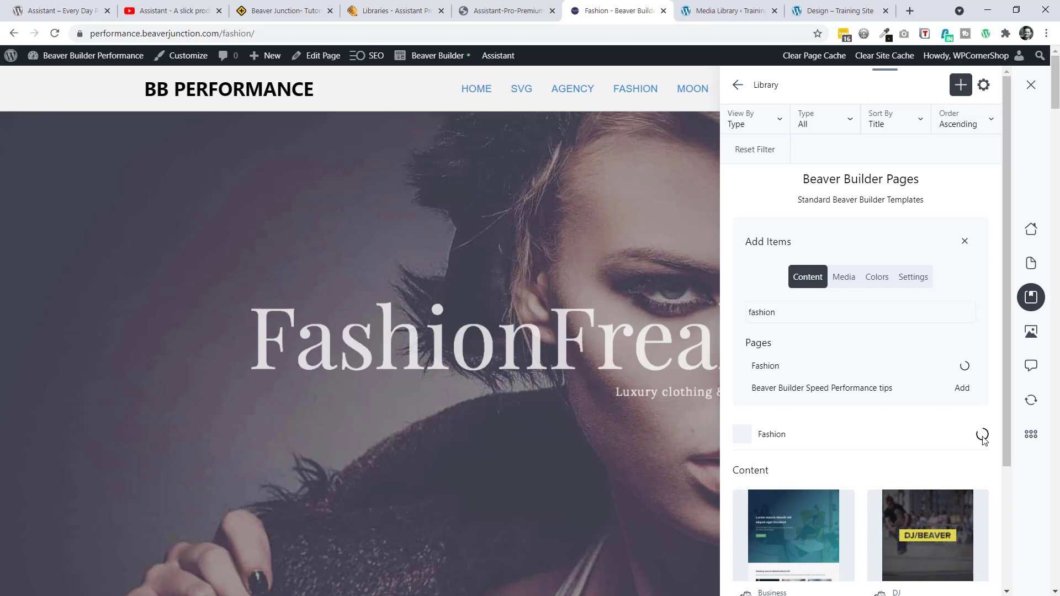
Switch to Assistant Pro and reload the Beaver Builder Pages library to check for the Fashion template
{"action": "left_click", "coordinate": [402, 12]}
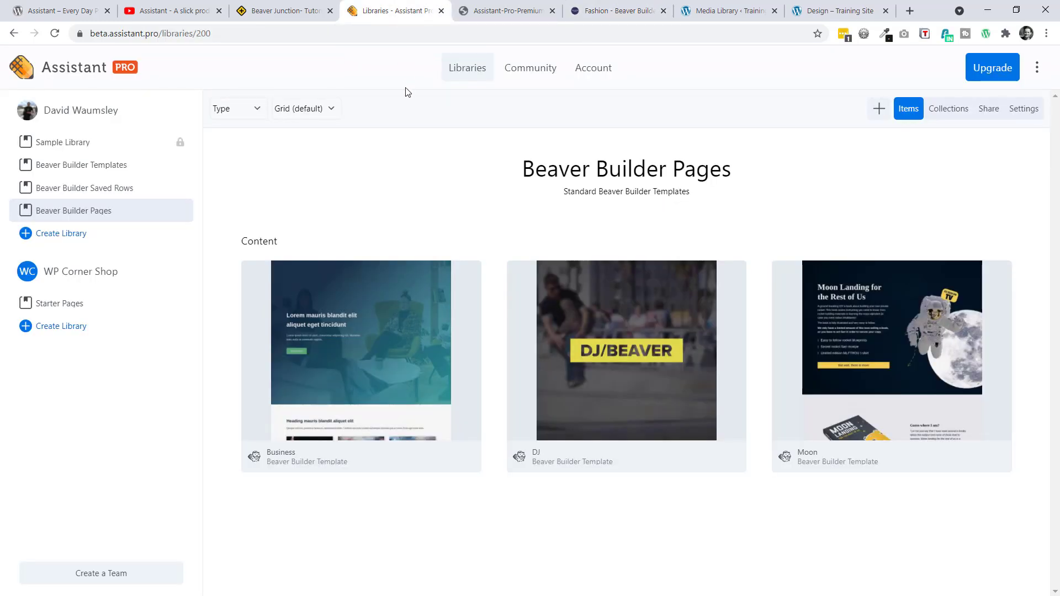
{"action": "left_click", "coordinate": [54, 34]}
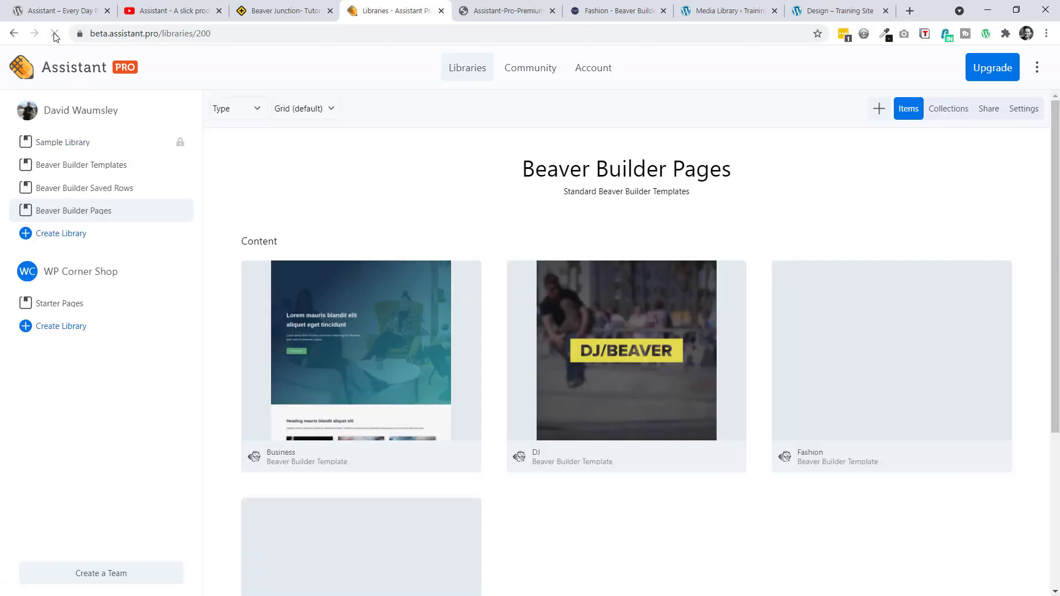
{"action": "scroll", "coordinate": [819, 292], "scroll_direction": "down", "scroll_amount": 2}
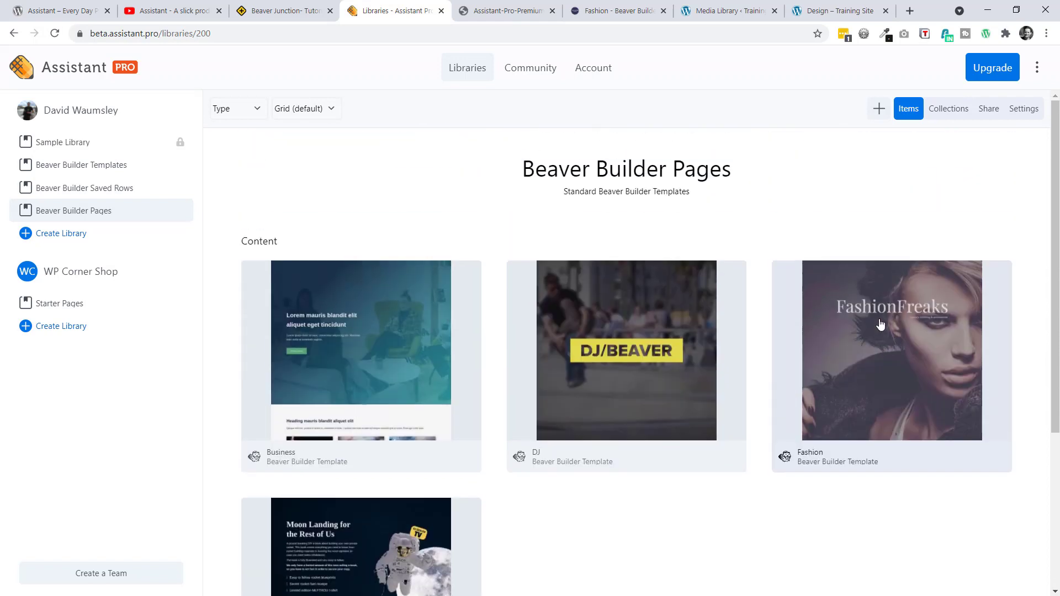
Review the media contained in the Fashion template and close its details
{"action": "left_click", "coordinate": [879, 315]}
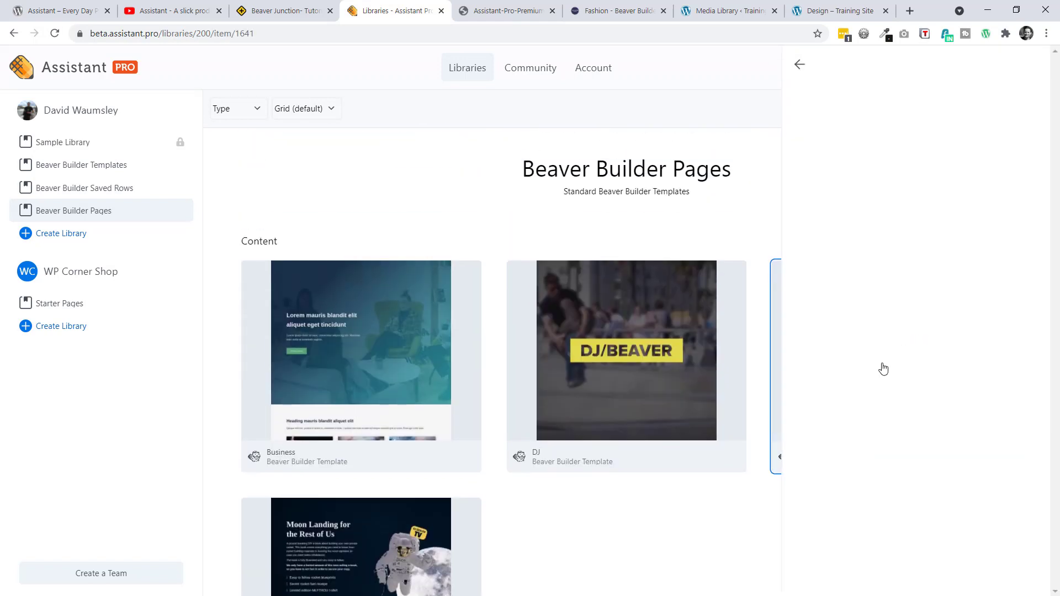
{"action": "left_click", "coordinate": [864, 353]}
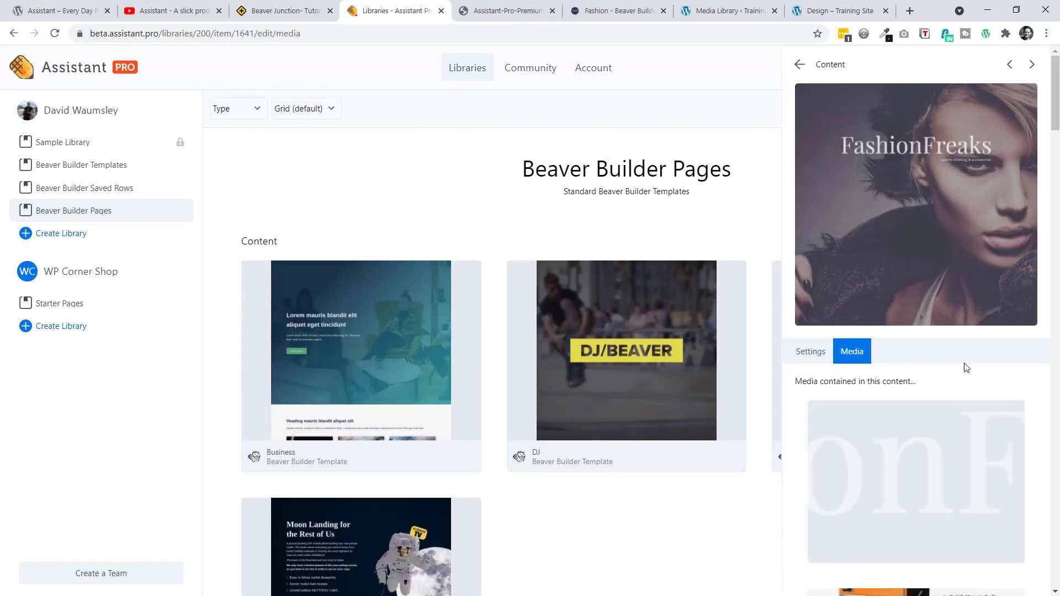
{"action": "scroll", "coordinate": [966, 369], "scroll_direction": "down", "scroll_amount": 15}
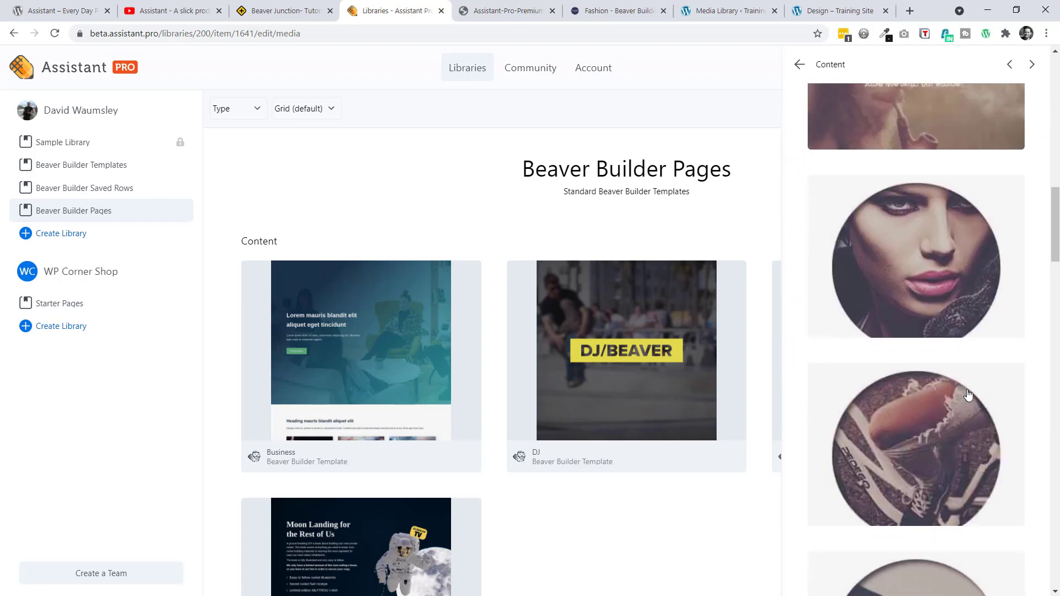
{"action": "scroll", "coordinate": [967, 394], "scroll_direction": "up", "scroll_amount": 15}
{"action": "left_click", "coordinate": [736, 240]}
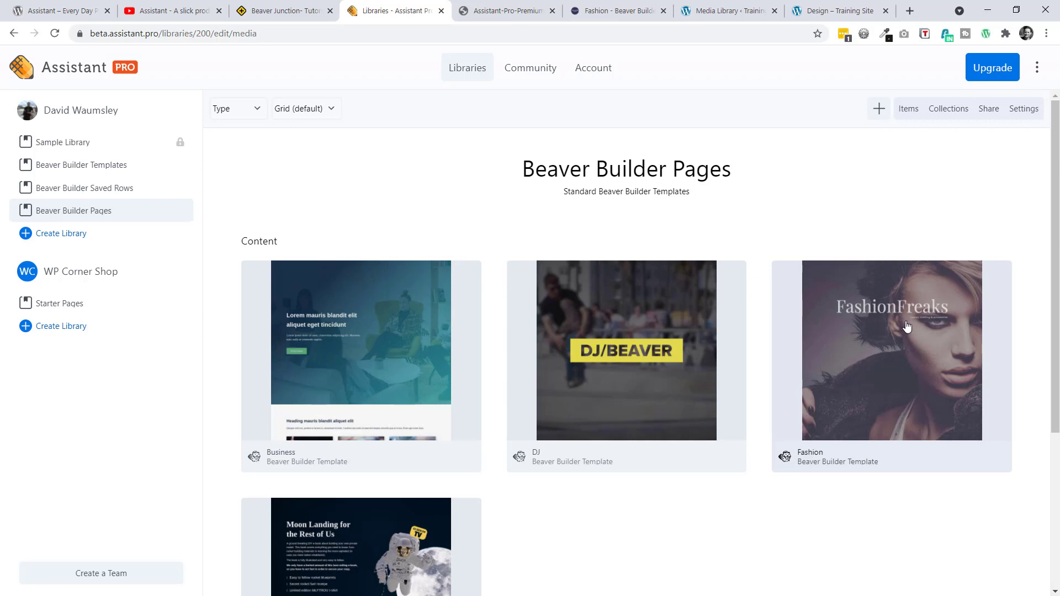
Check the Training Site's Media Library and open the Beaver Builder Pages library in Assistant on the Design page
{"action": "left_click", "coordinate": [717, 11]}
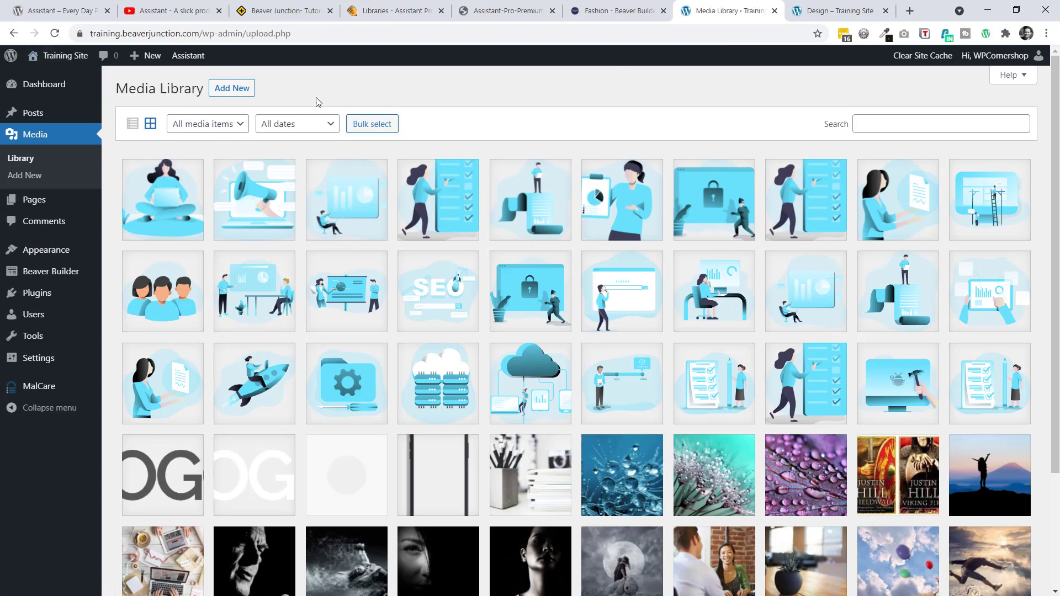
{"action": "left_click", "coordinate": [816, 10]}
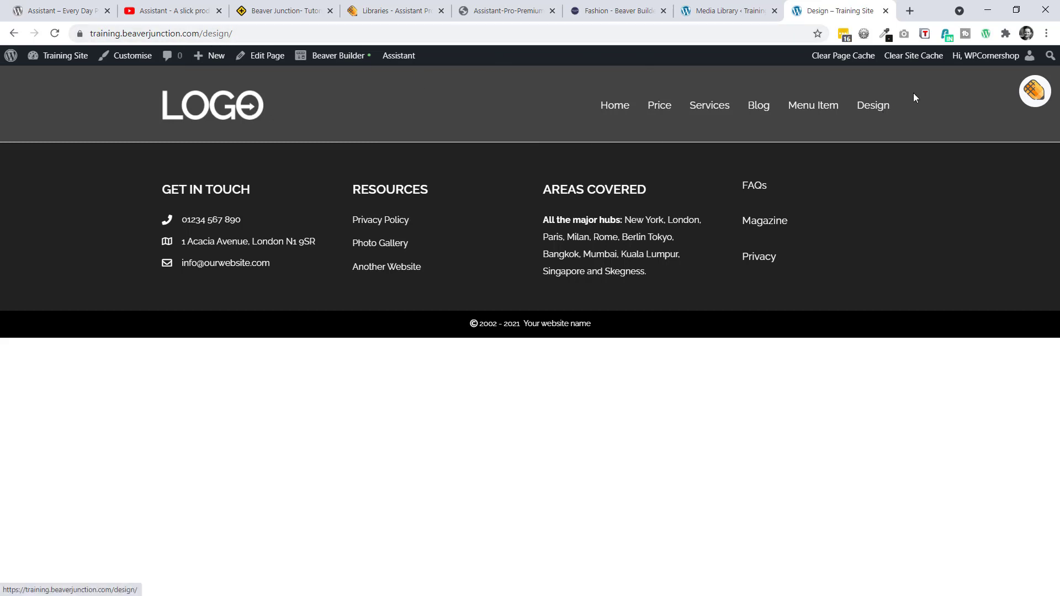
{"action": "left_click", "coordinate": [1033, 98]}
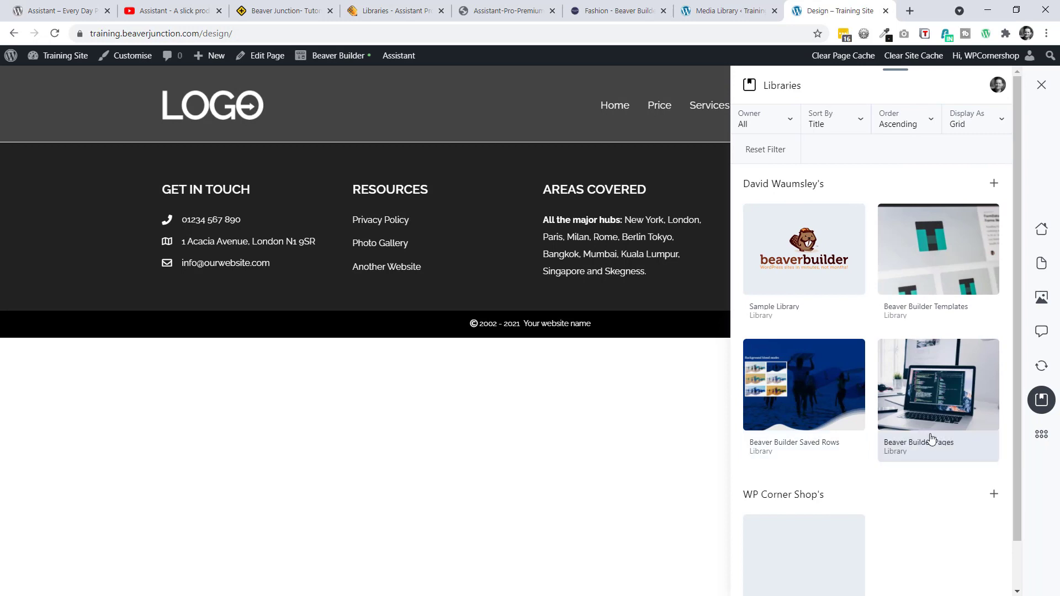
{"action": "left_click", "coordinate": [921, 409]}
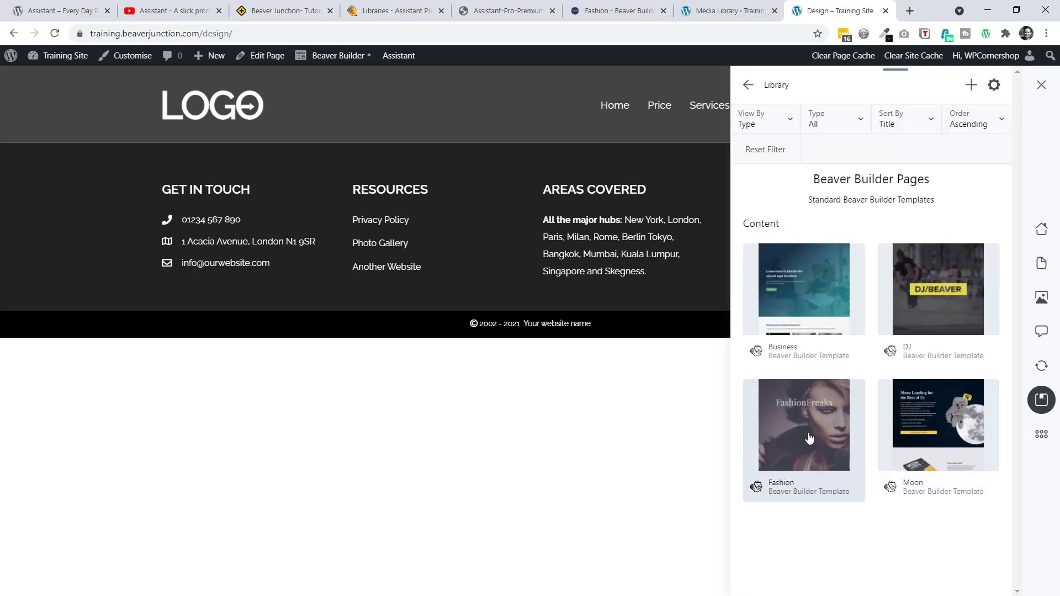
Open the Fashion template's details and review its Replace With and Create New options without choosing one
{"action": "left_click", "coordinate": [810, 438]}
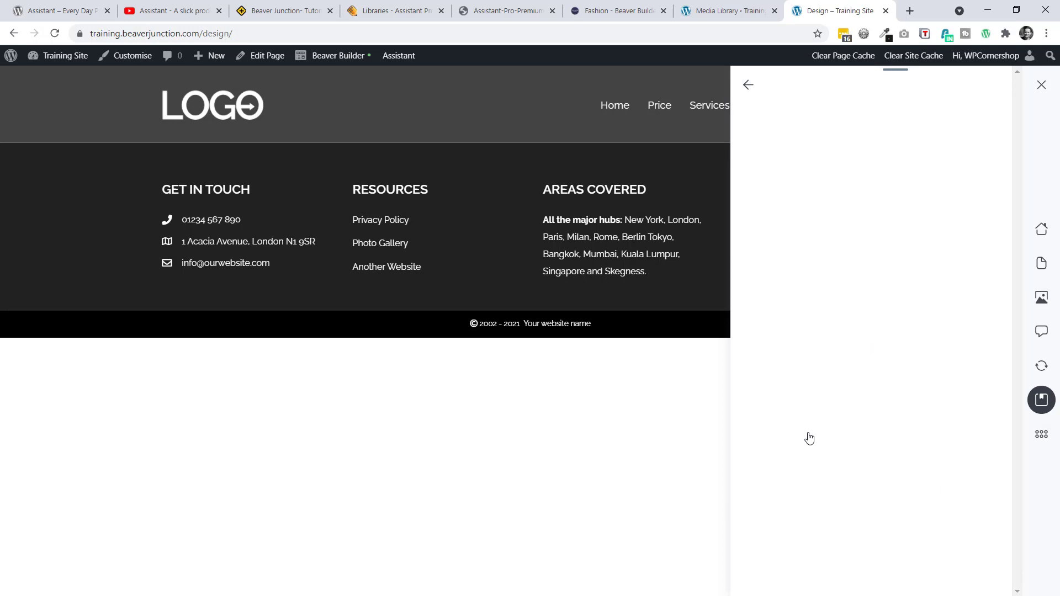
{"action": "scroll", "coordinate": [929, 397], "scroll_direction": "down", "scroll_amount": 5}
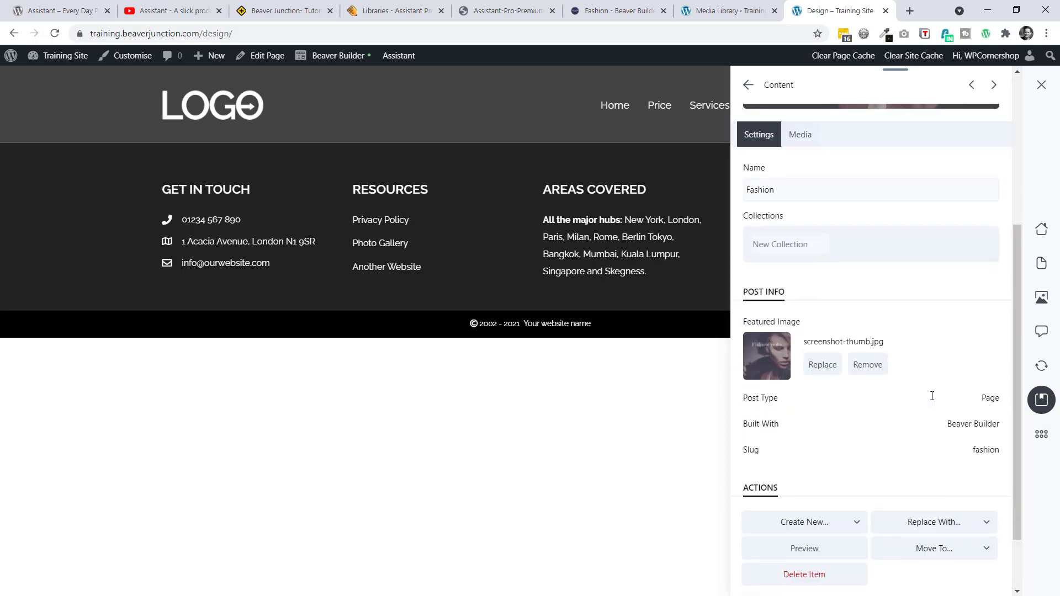
{"action": "scroll", "coordinate": [931, 402], "scroll_direction": "up", "scroll_amount": 1}
{"action": "scroll", "coordinate": [932, 402], "scroll_direction": "down", "scroll_amount": 2}
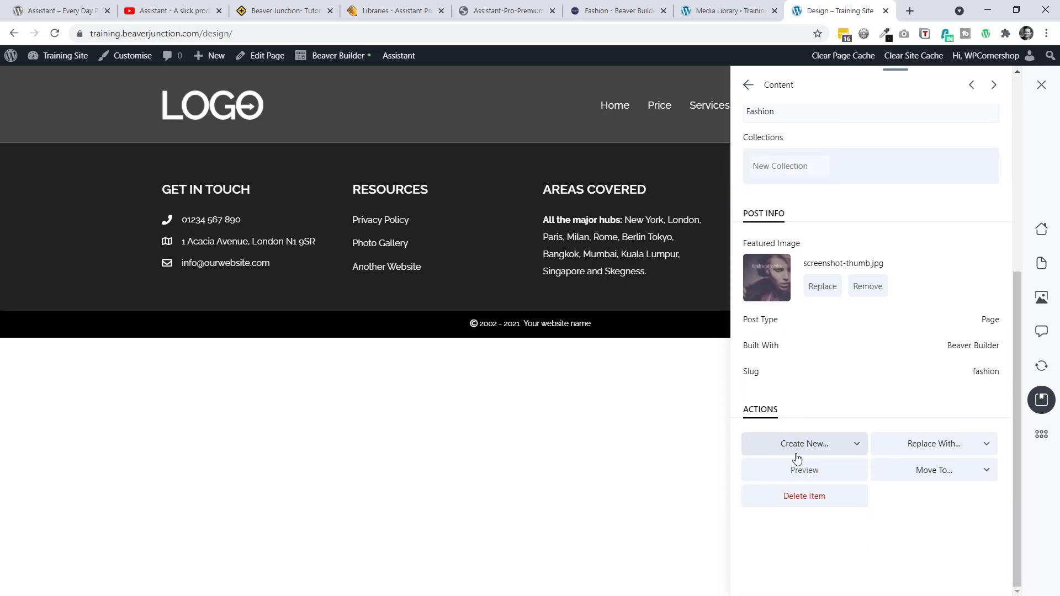
{"action": "left_click", "coordinate": [977, 447]}
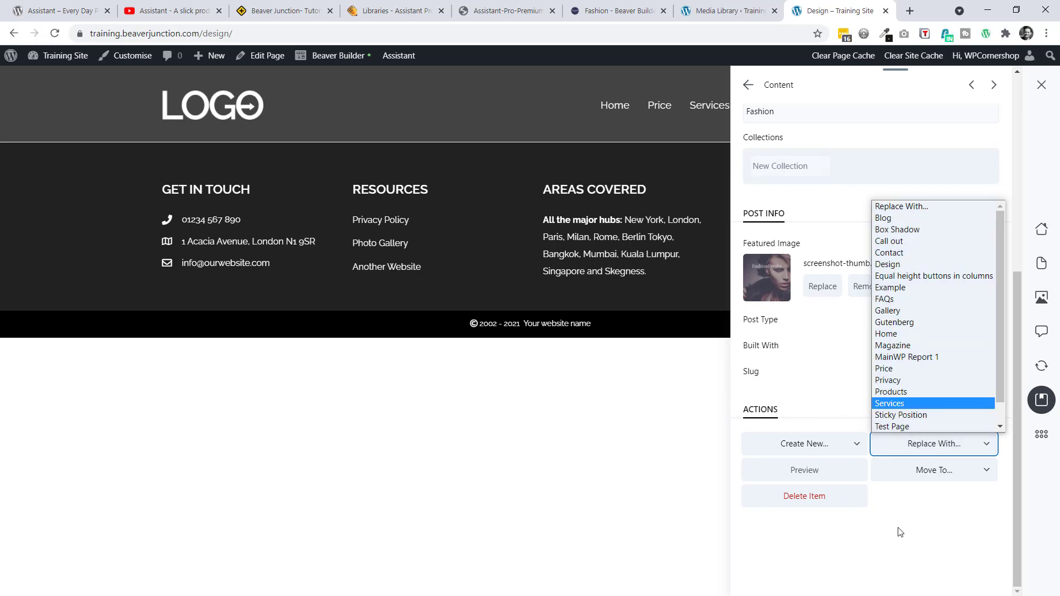
{"action": "left_click", "coordinate": [914, 557]}
{"action": "left_click", "coordinate": [854, 445]}
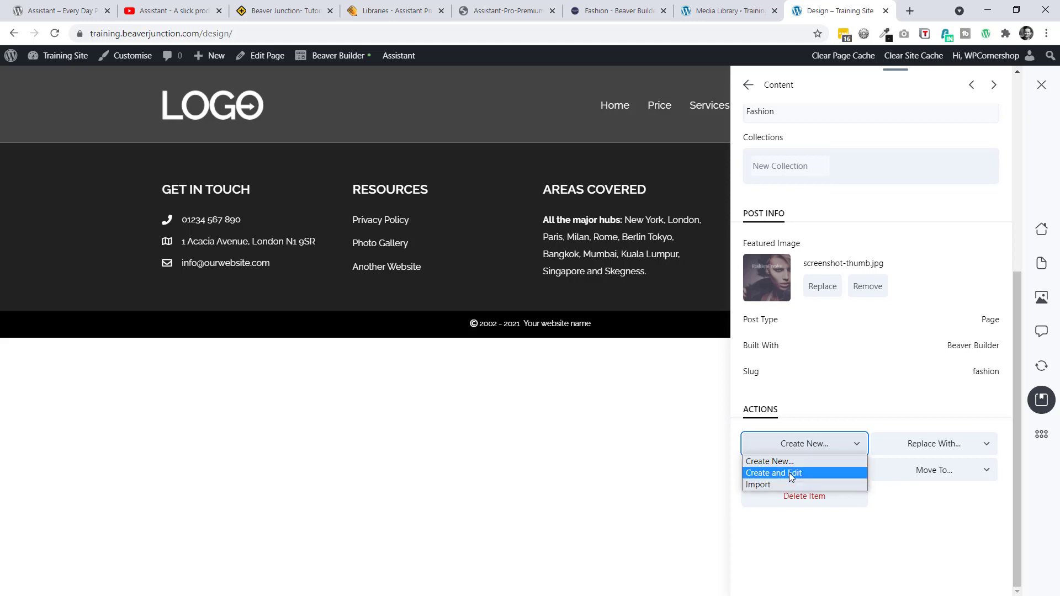
{"action": "left_click", "coordinate": [853, 512]}
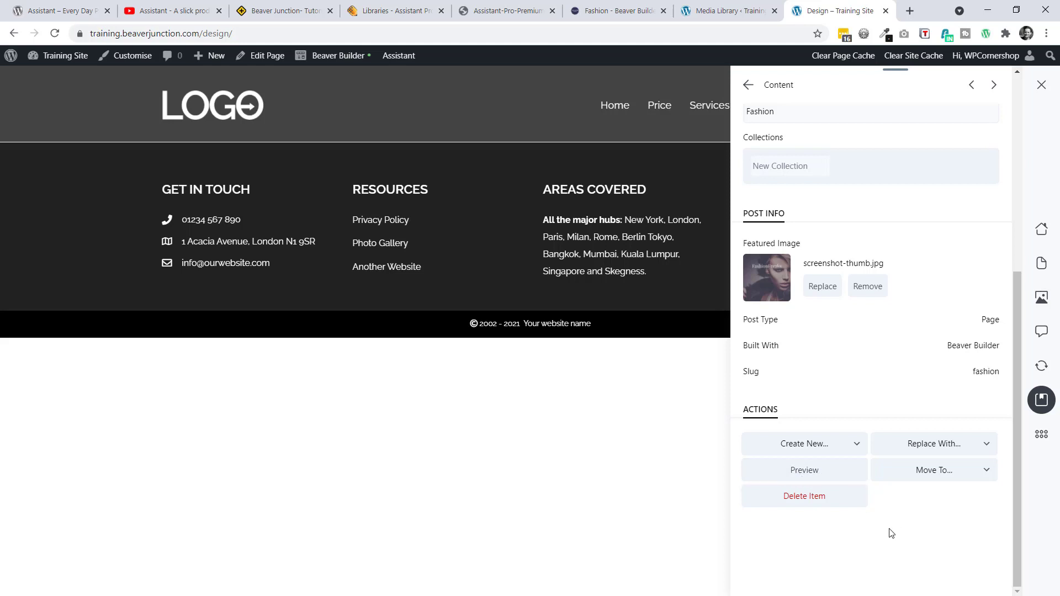
Replace the Design page's content with the Fashion template and confirm the replacement
{"action": "left_click", "coordinate": [986, 446]}
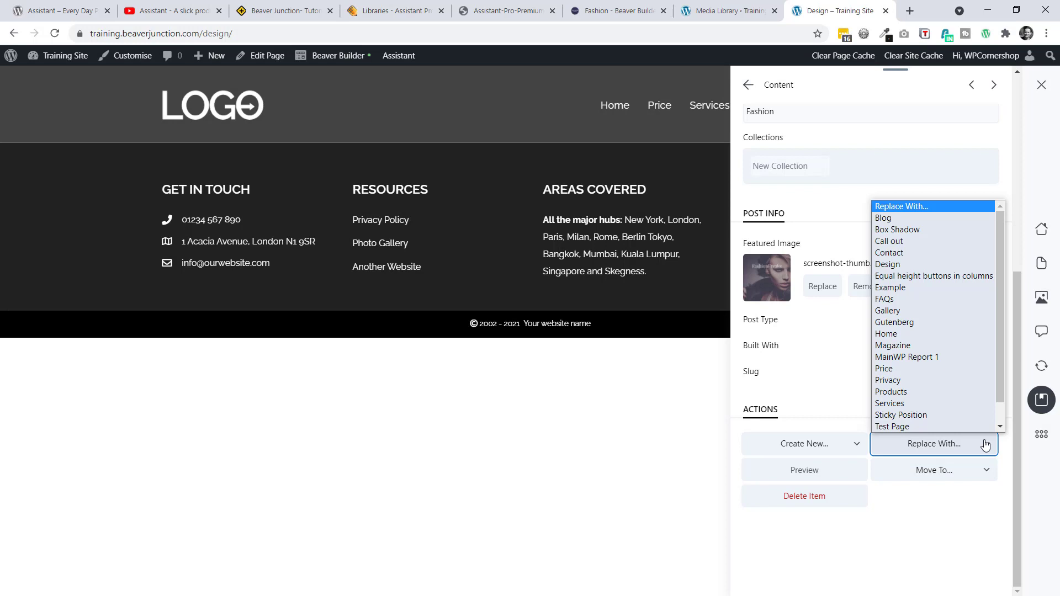
{"action": "left_click", "coordinate": [902, 266]}
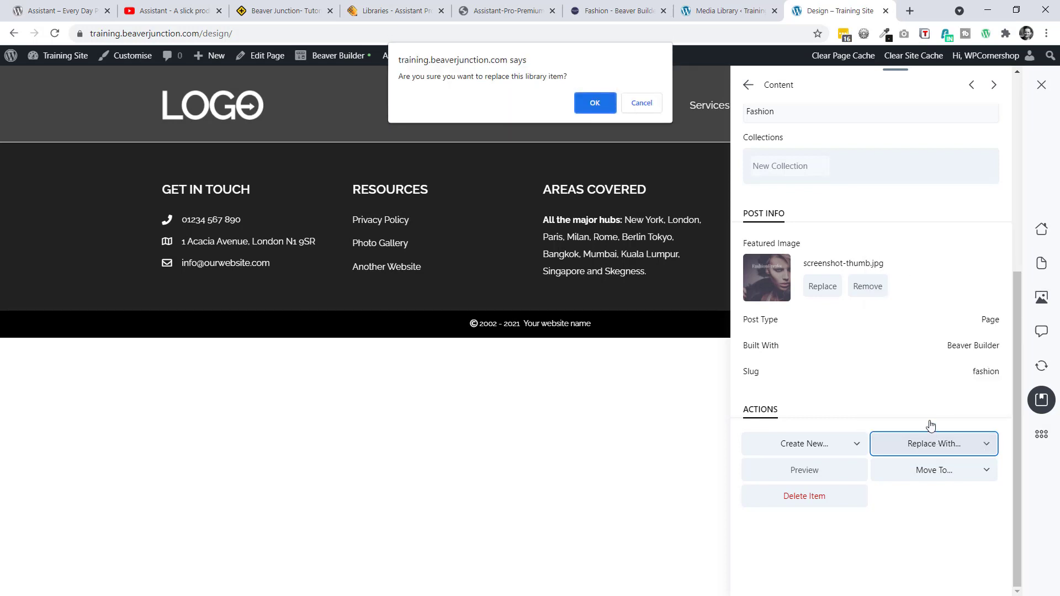
{"action": "left_click", "coordinate": [595, 102]}
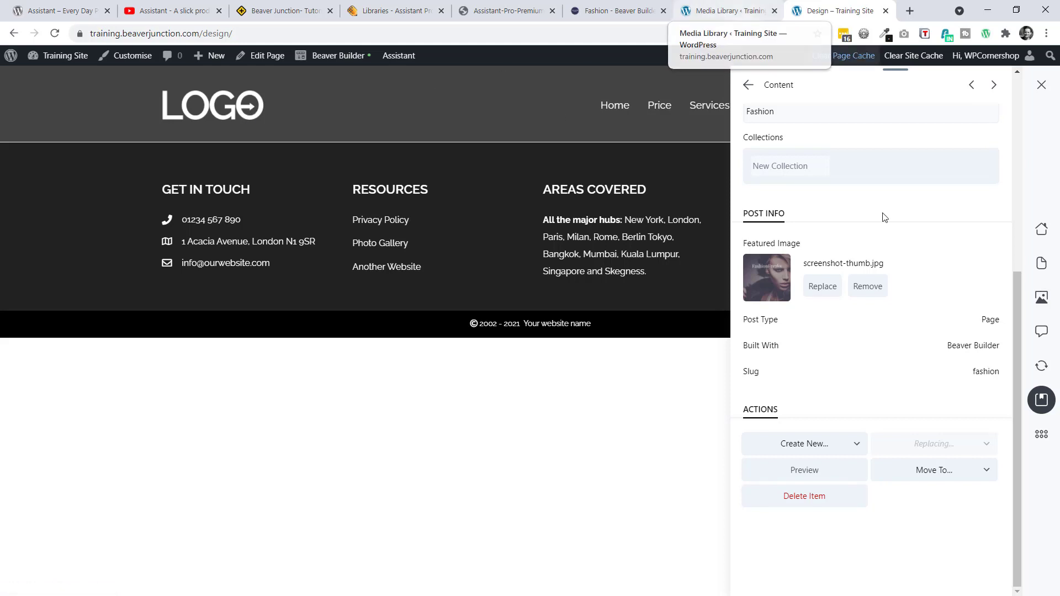
{"action": "scroll", "coordinate": [900, 259], "scroll_direction": "up", "scroll_amount": 2}
{"action": "scroll", "coordinate": [900, 259], "scroll_direction": "up", "scroll_amount": 4}
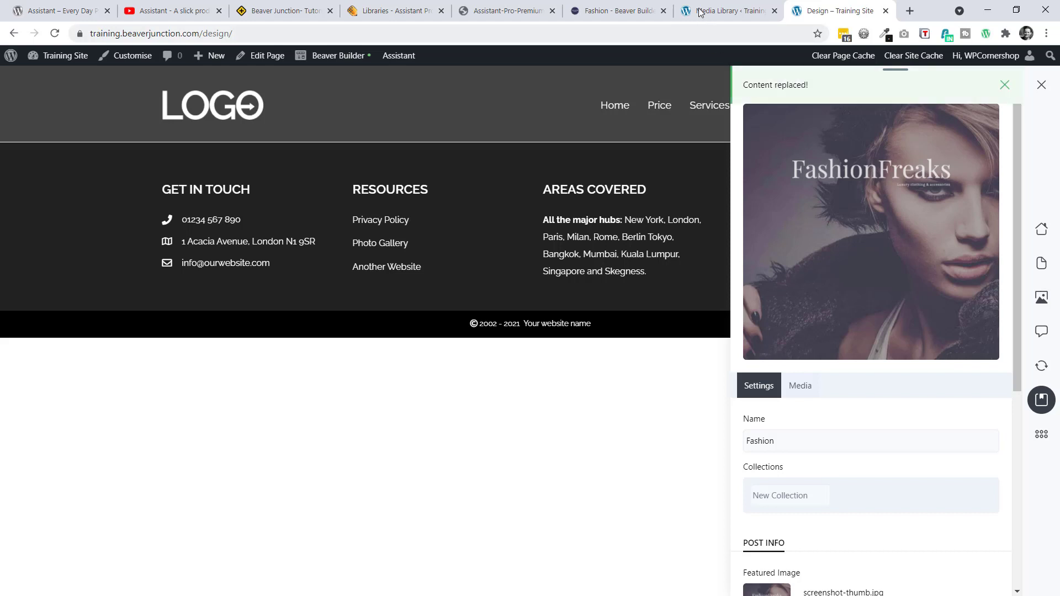
Reload the Media Library to check for the Fashion images, then close Assistant on the Design page and reload it
{"action": "left_click", "coordinate": [720, 11]}
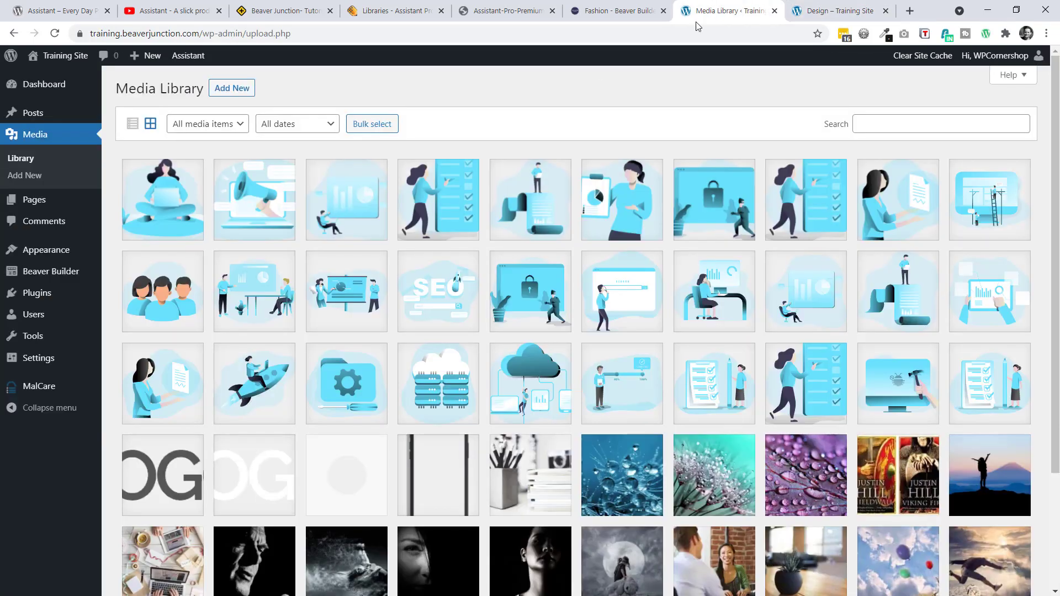
{"action": "left_click", "coordinate": [56, 35]}
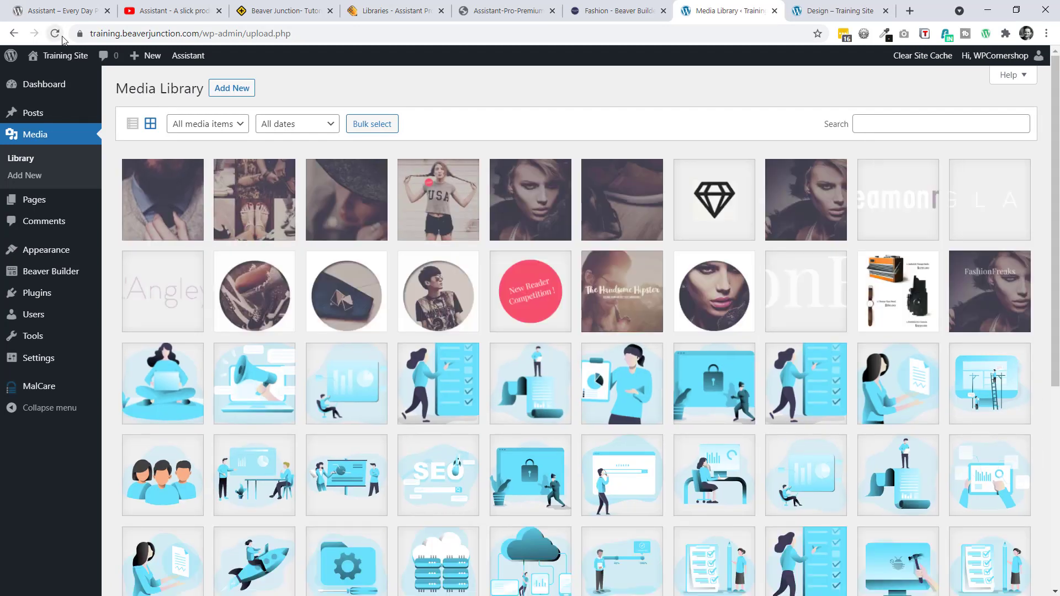
{"action": "left_click", "coordinate": [835, 11]}
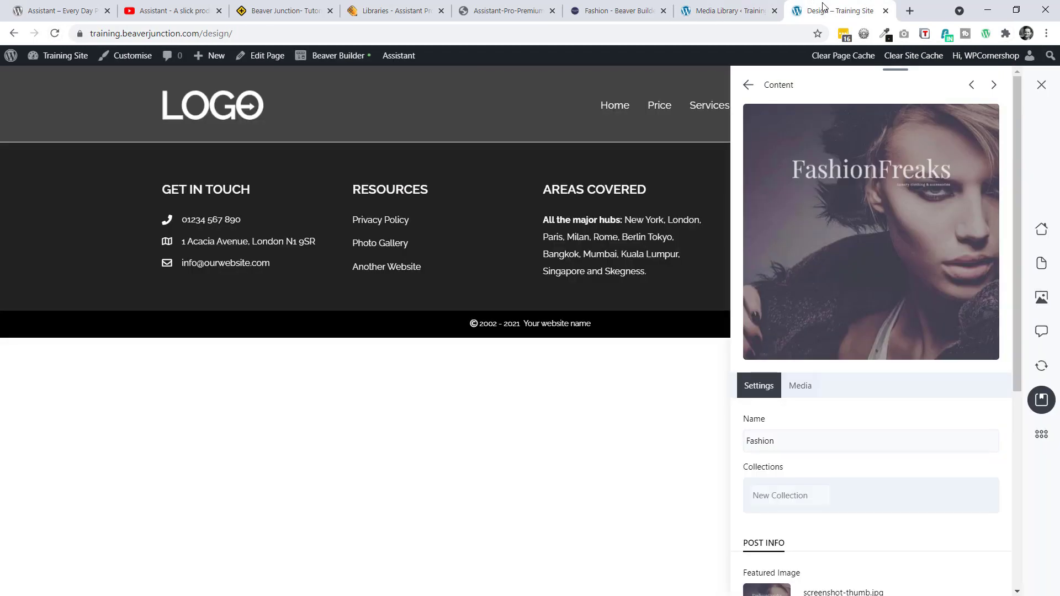
{"action": "left_click", "coordinate": [1041, 84]}
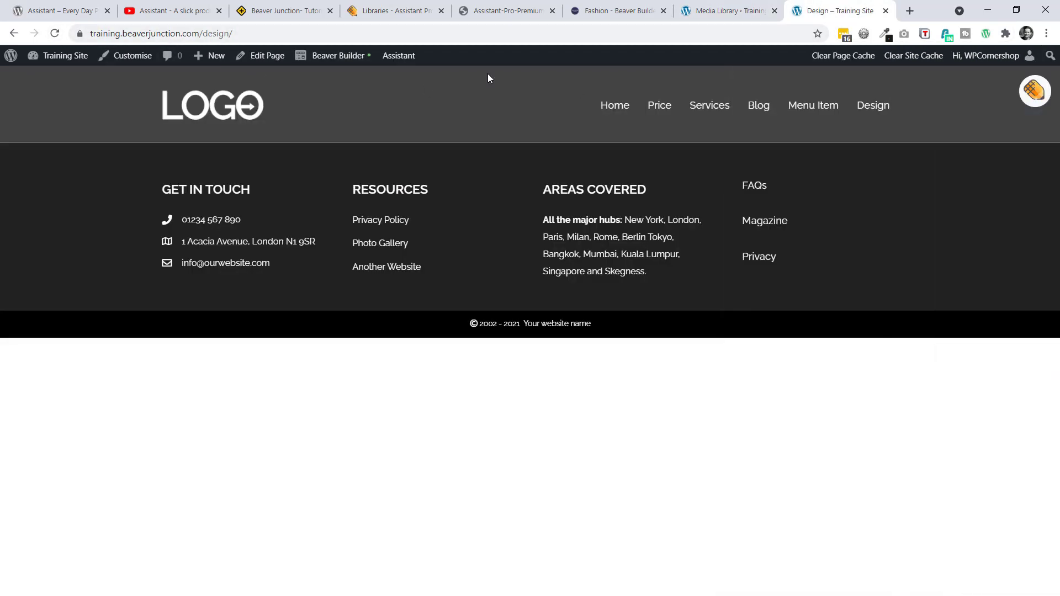
{"action": "left_click", "coordinate": [55, 34]}
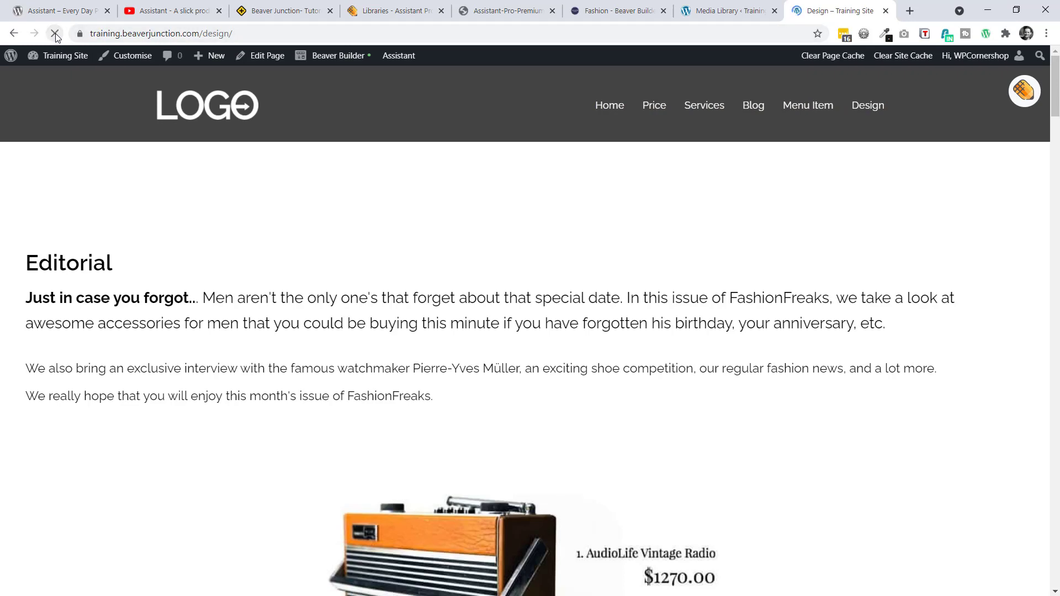
Open the Design page in the Beaver Builder editor and inspect the imported Fashion layout from its hero section
{"action": "mouse_move", "coordinate": [334, 57]}
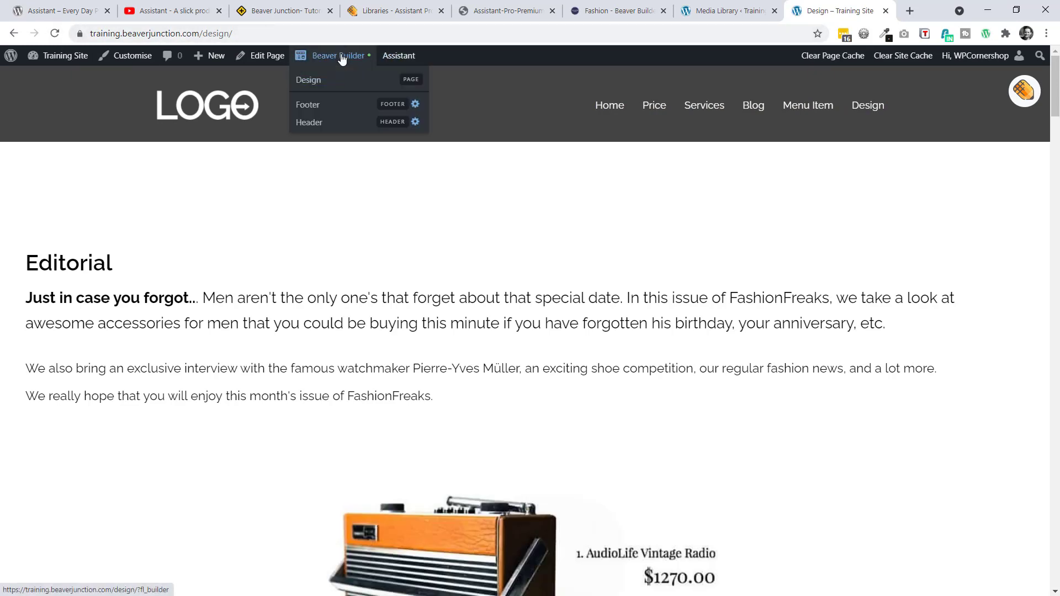
{"action": "left_click", "coordinate": [329, 84]}
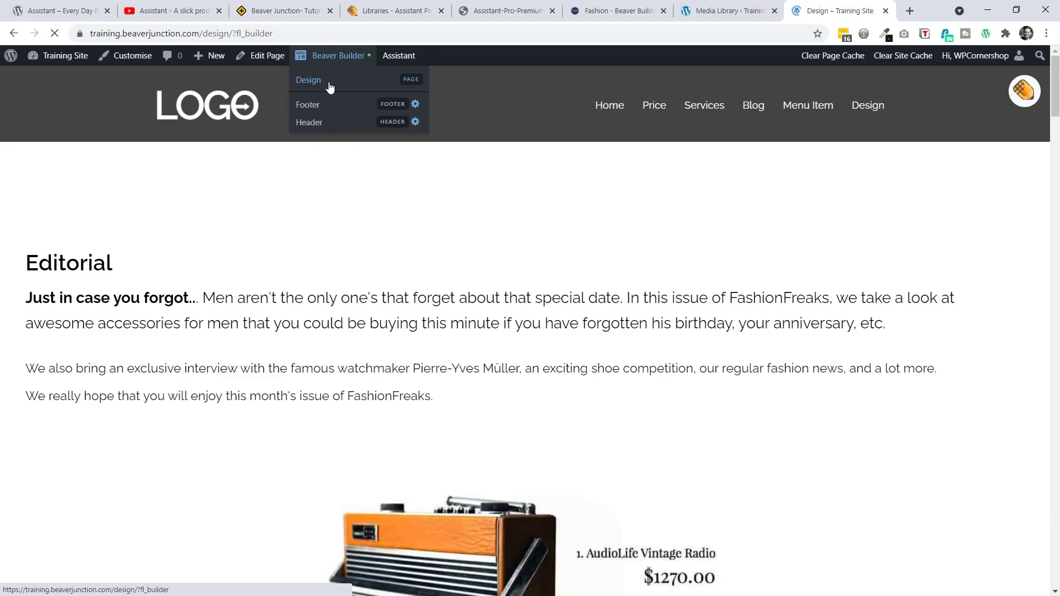
{"action": "scroll", "coordinate": [836, 196], "scroll_direction": "down", "scroll_amount": 1}
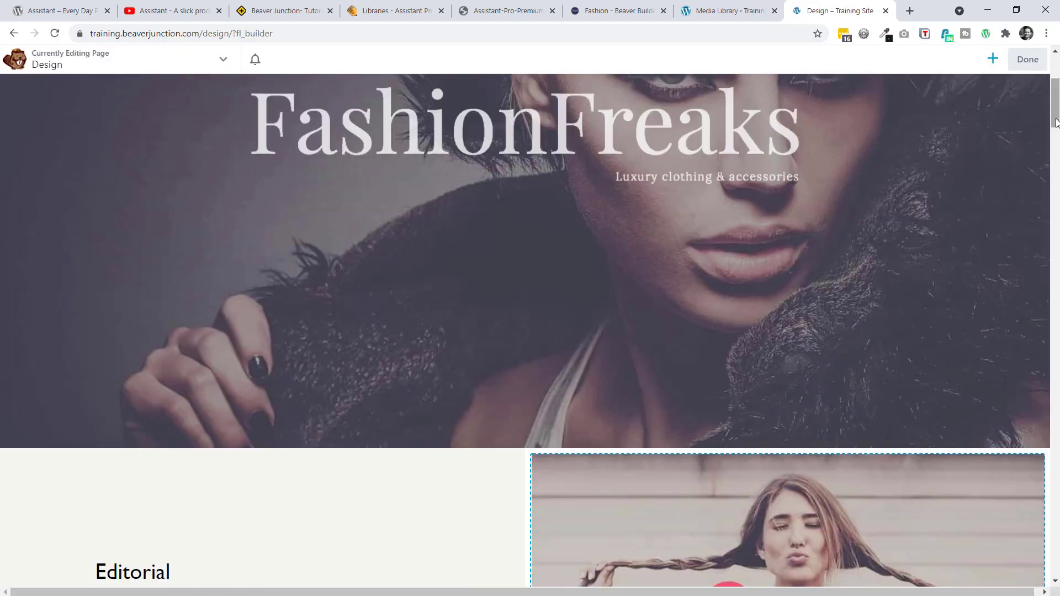
{"action": "left_click_drag", "start_coordinate": [1055, 121], "coordinate": [1025, 80]}
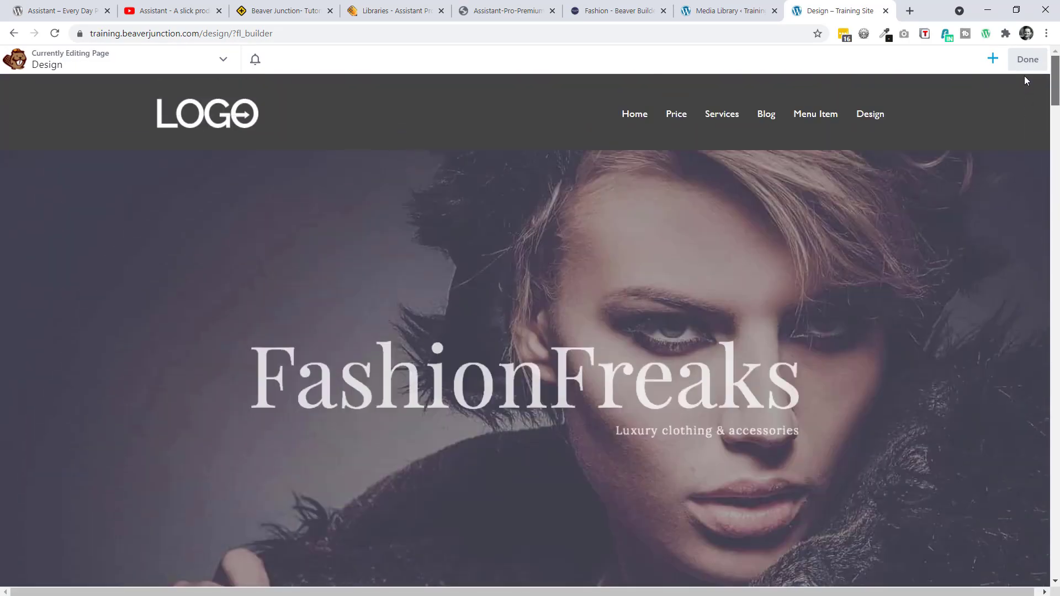
{"action": "mouse_move", "coordinate": [488, 393]}
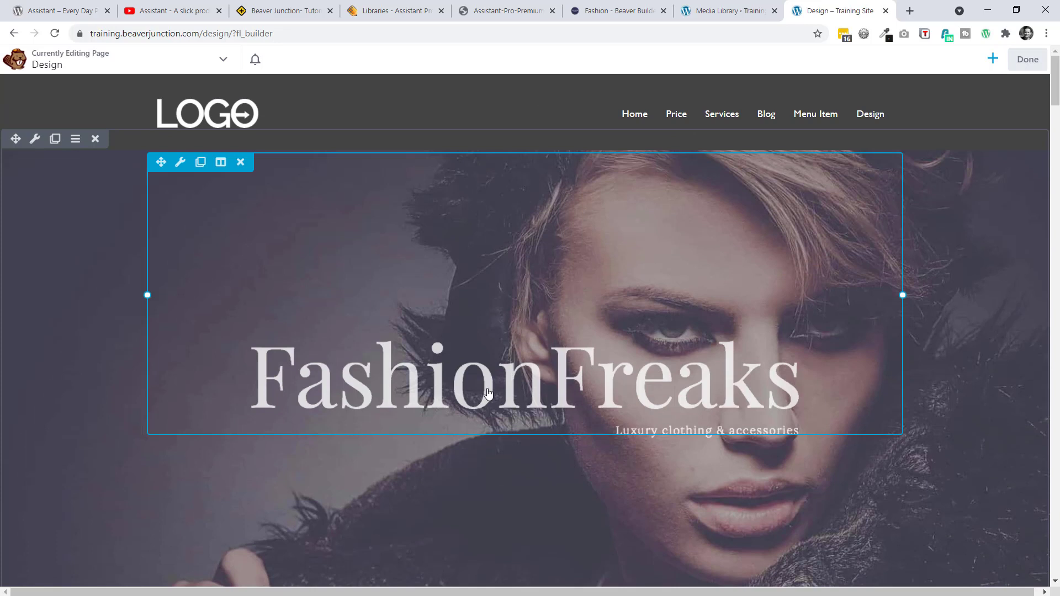